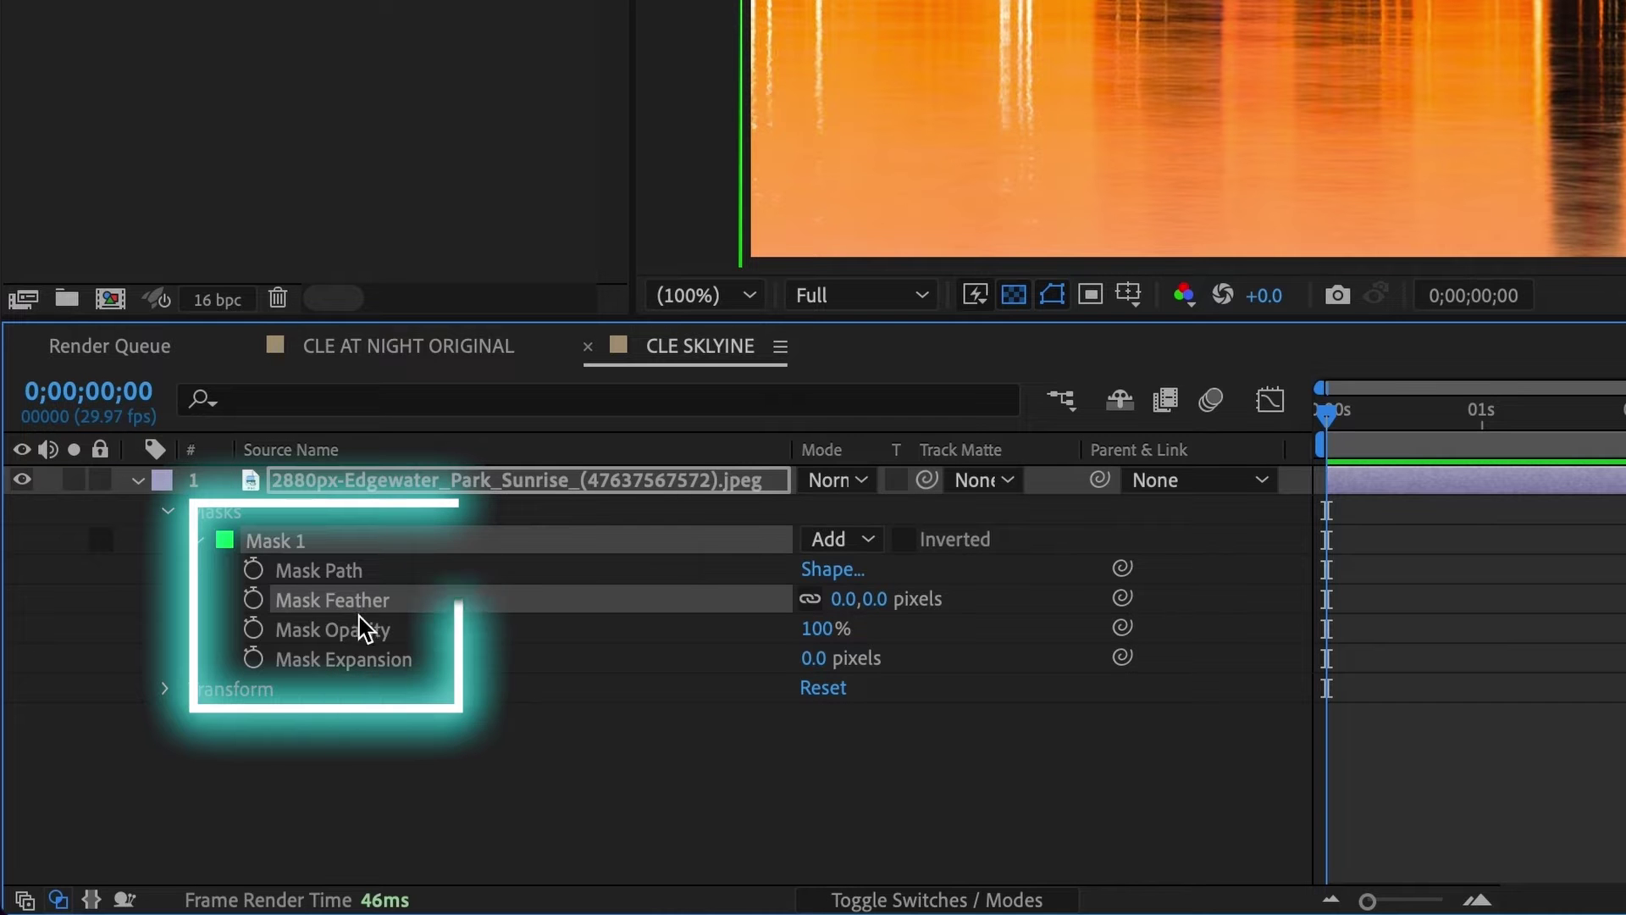
Bring up the 'FREE Animated Elements MOGRT Pack Demo' project with its three-clip sequence
{"action": "left_click", "coordinate": [343, 656]}
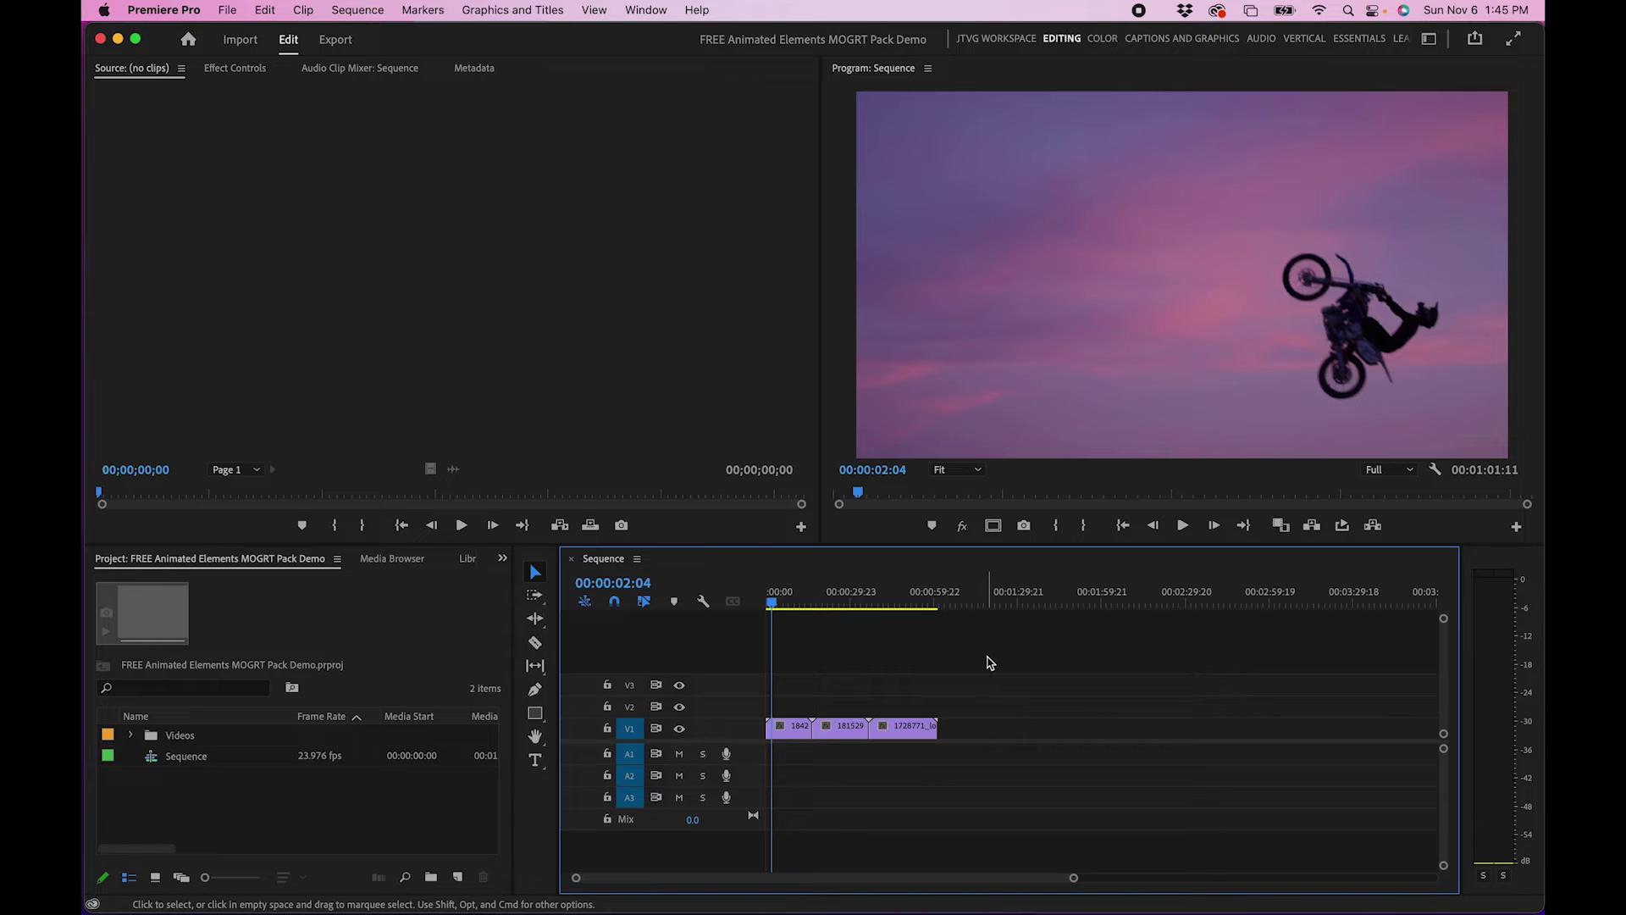
Add the Animated Elements MOGRT Pack folder to Essential Graphics' additional template folders
{"action": "left_click", "coordinate": [1167, 39]}
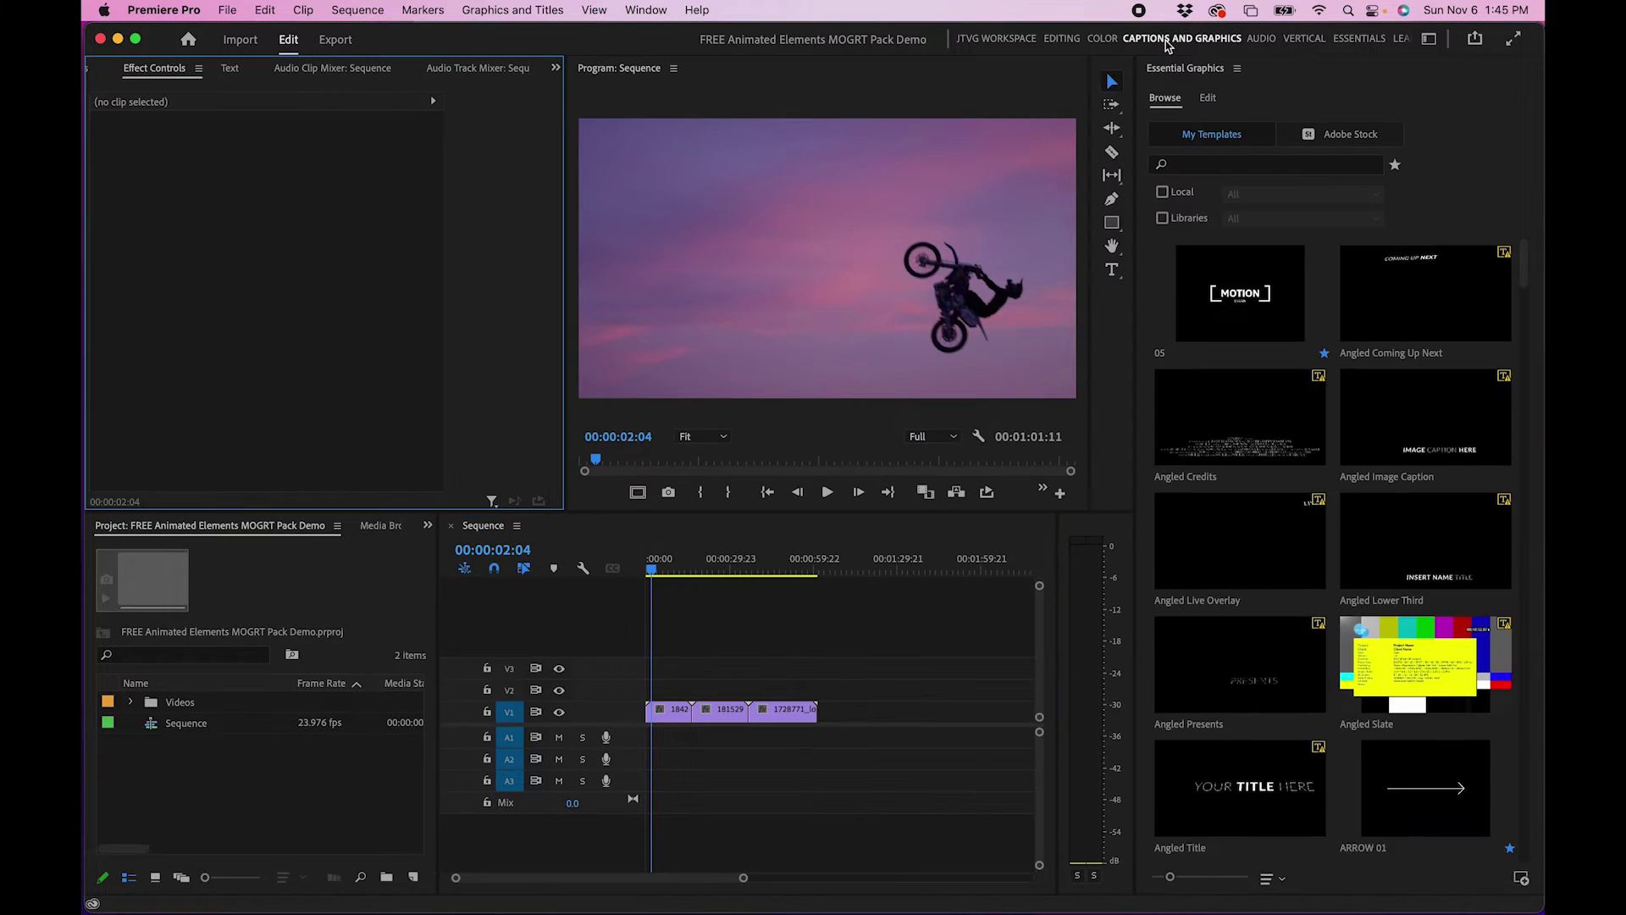
{"action": "left_click", "coordinate": [1203, 71]}
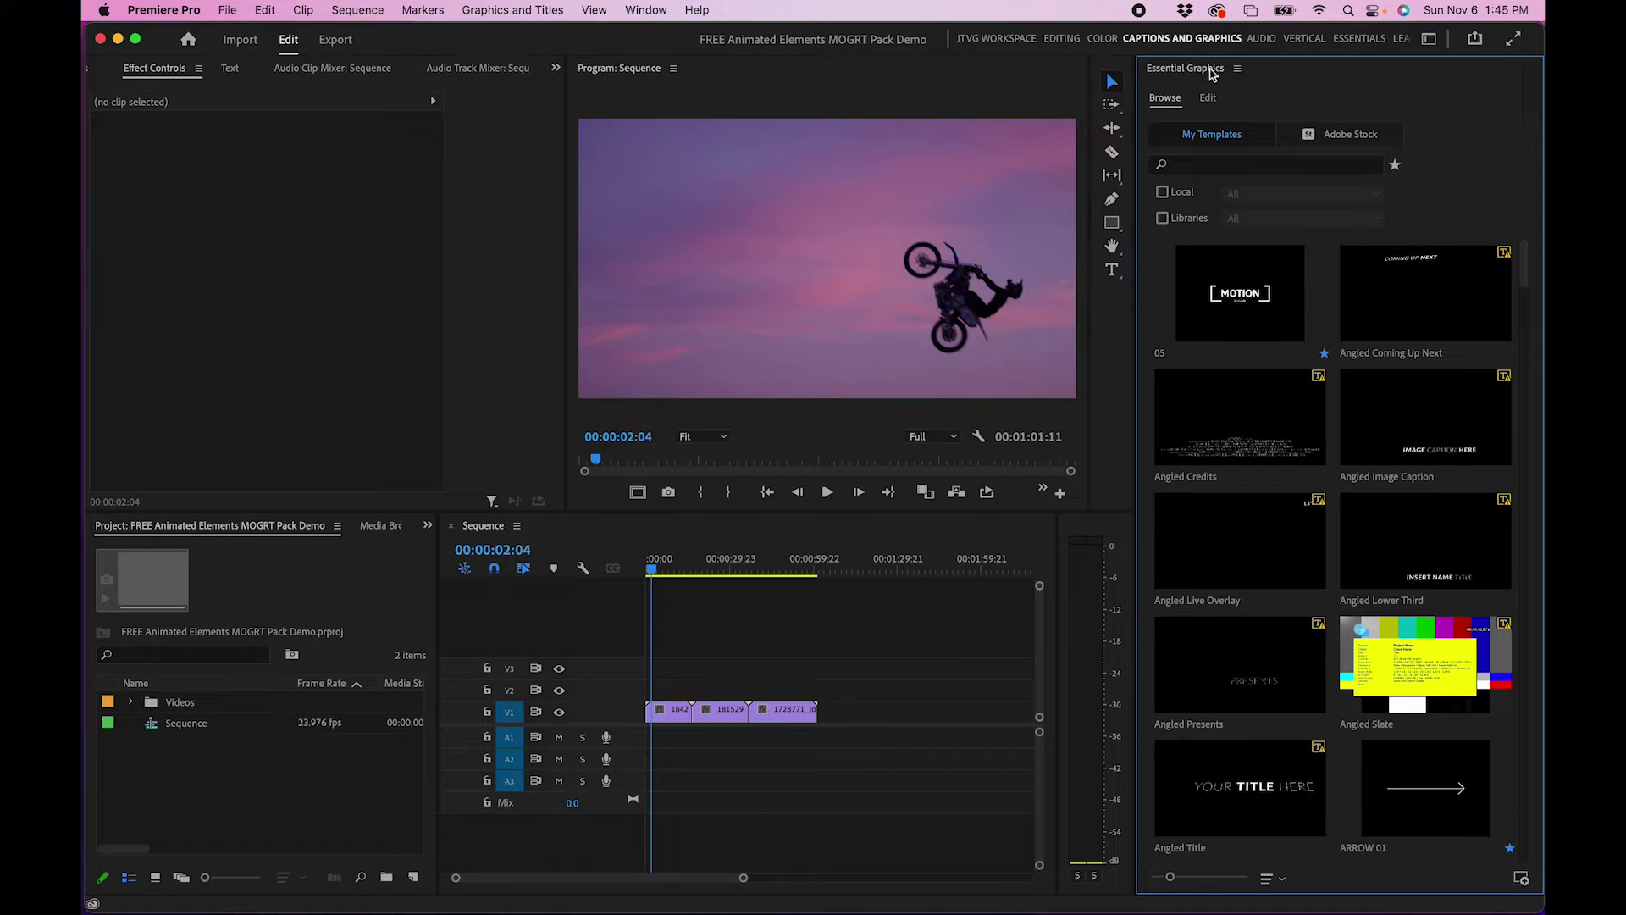
{"action": "left_click", "coordinate": [1238, 70]}
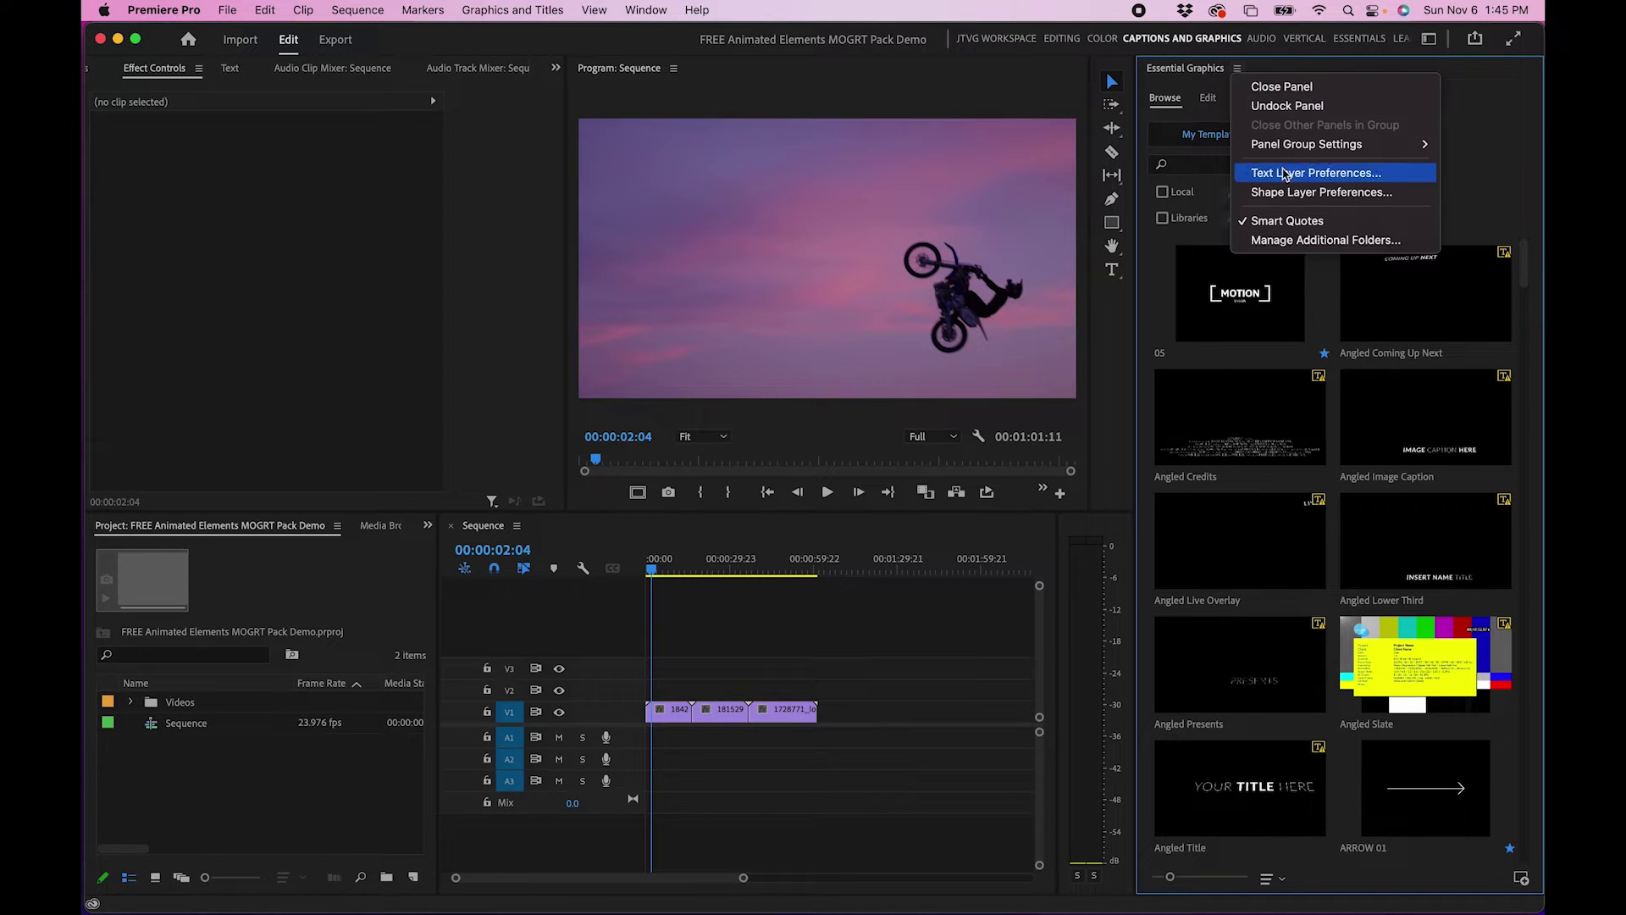
{"action": "left_click", "coordinate": [1293, 242]}
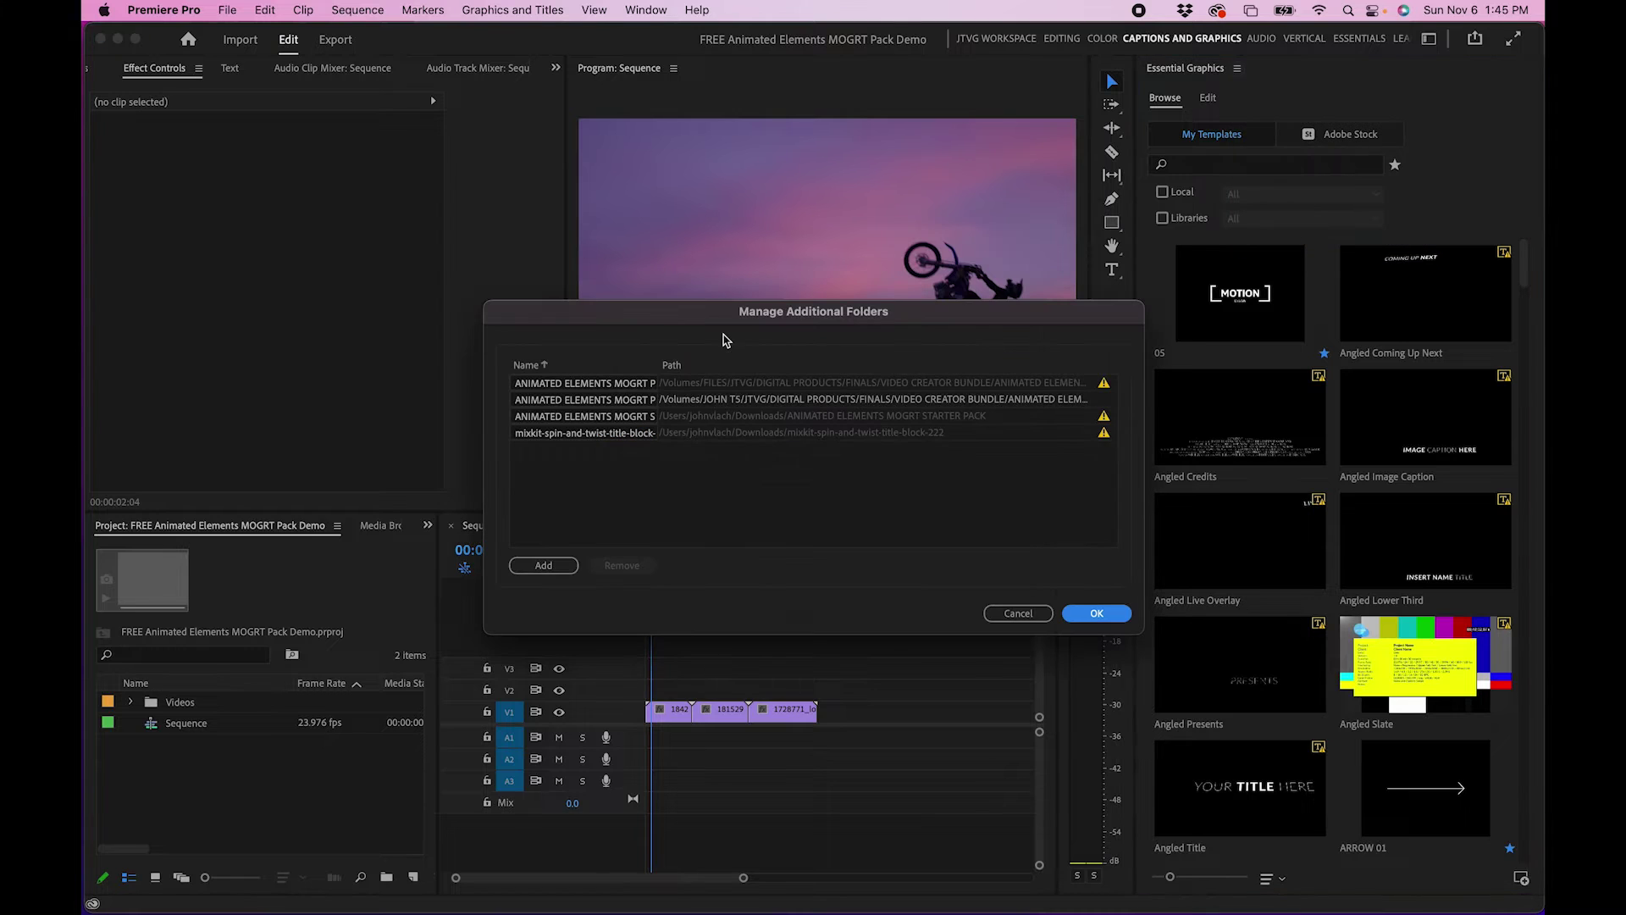
{"action": "left_click", "coordinate": [544, 565]}
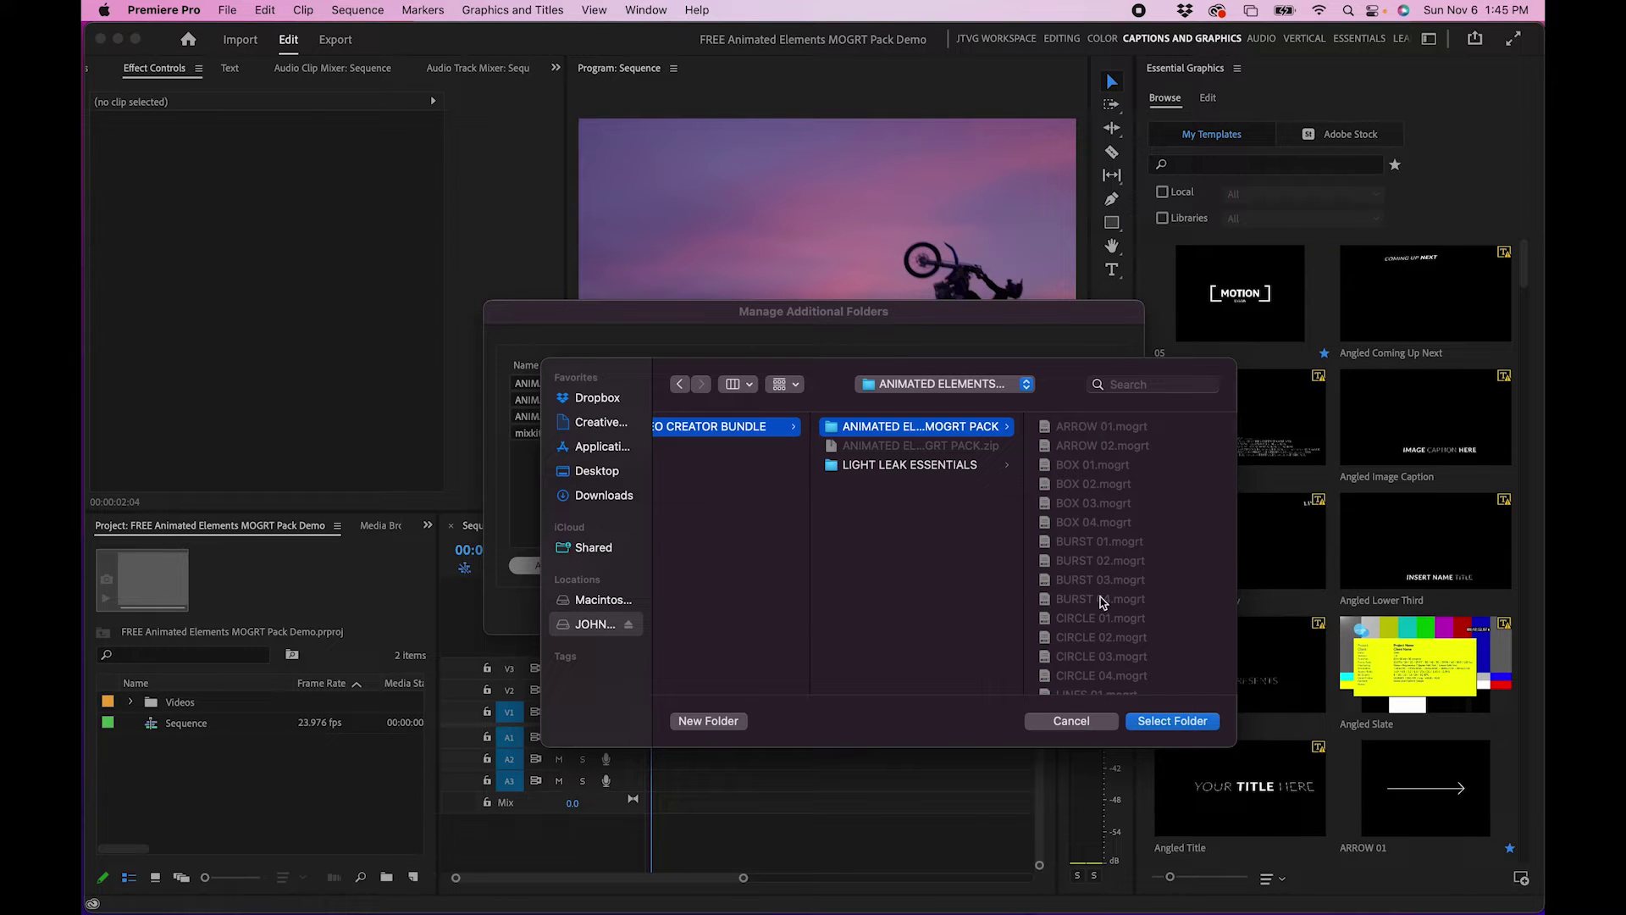
{"action": "left_click", "coordinate": [1172, 721]}
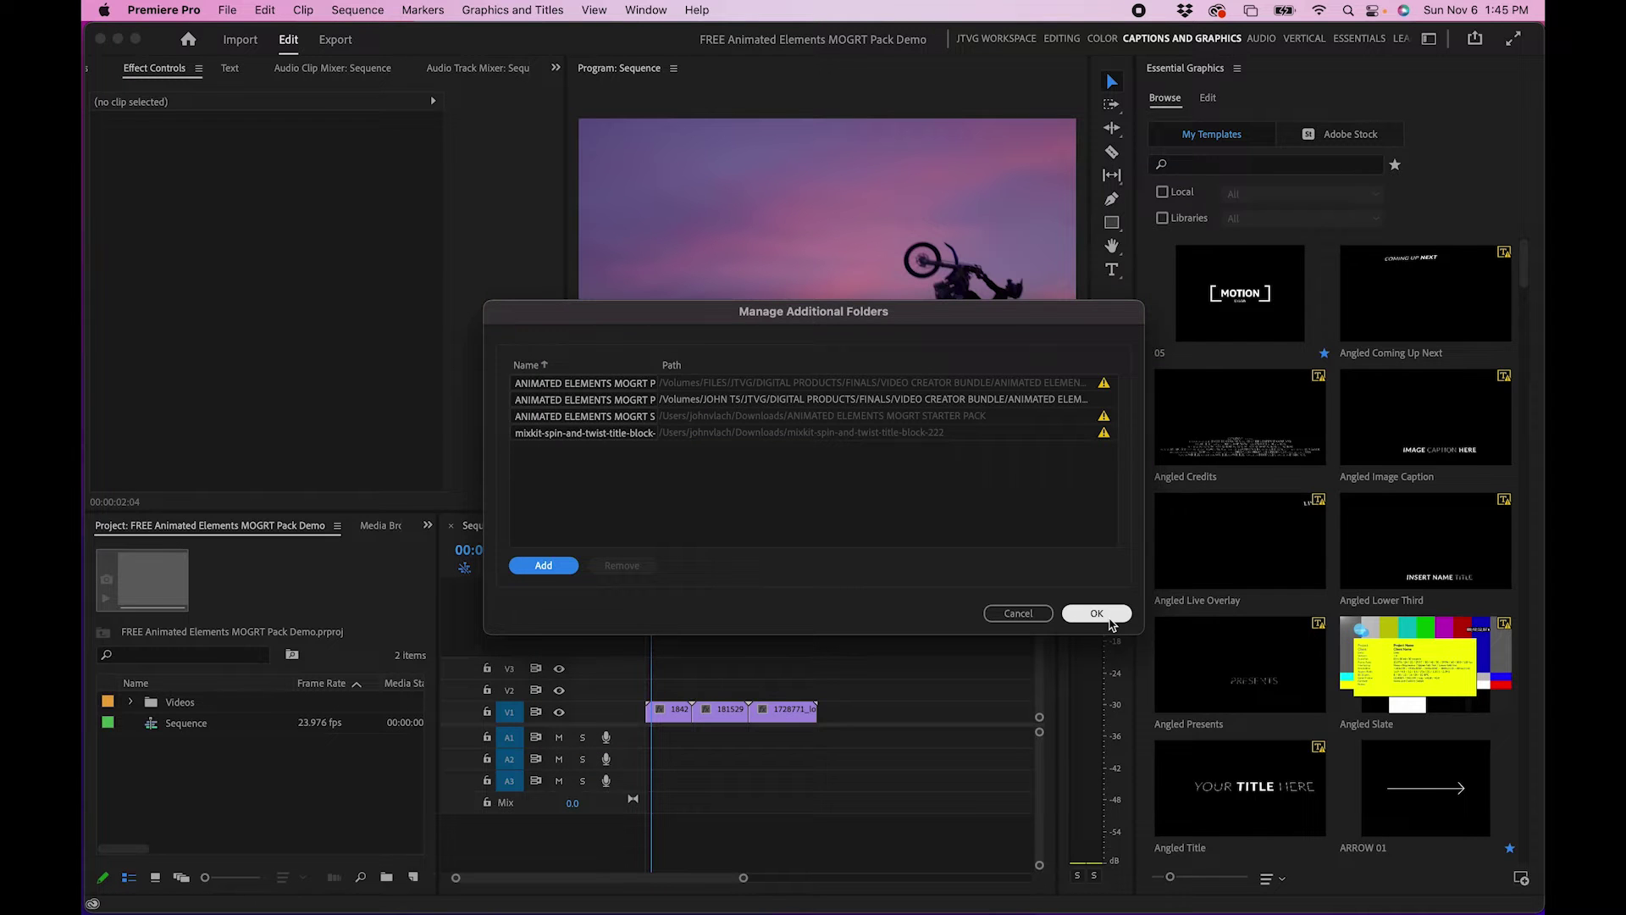
{"action": "left_click", "coordinate": [1091, 611]}
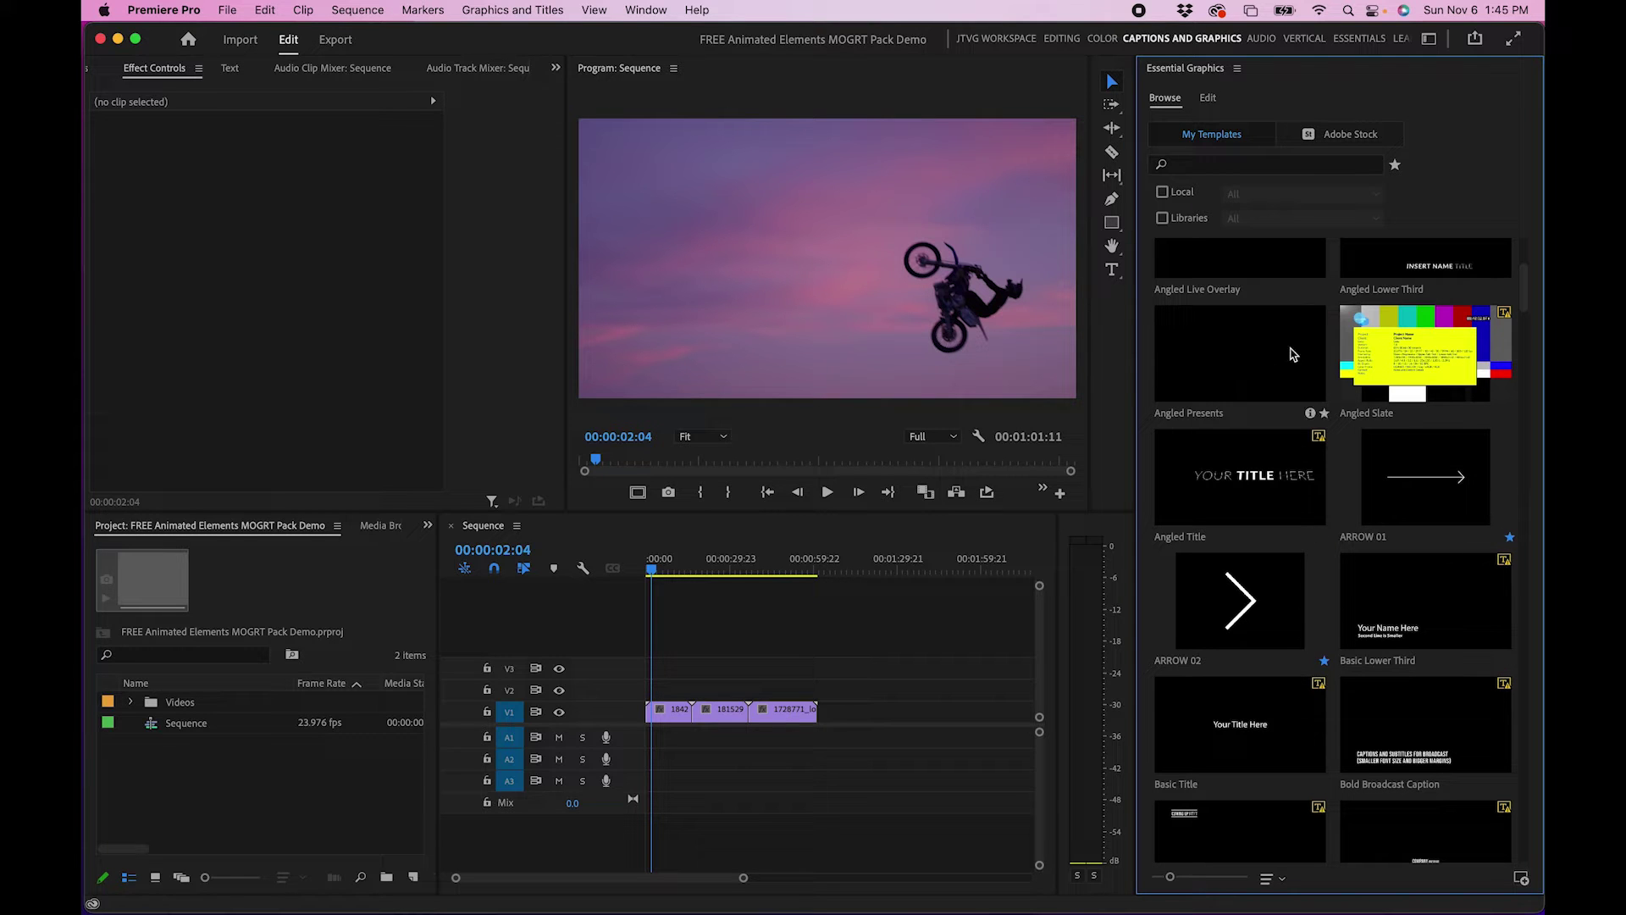
Filter the template library to favourites and scroll down to select SWIRLY 03
{"action": "left_click", "coordinate": [1396, 167]}
{"action": "scroll", "coordinate": [1334, 493], "scroll_direction": "down", "scroll_amount": 5}
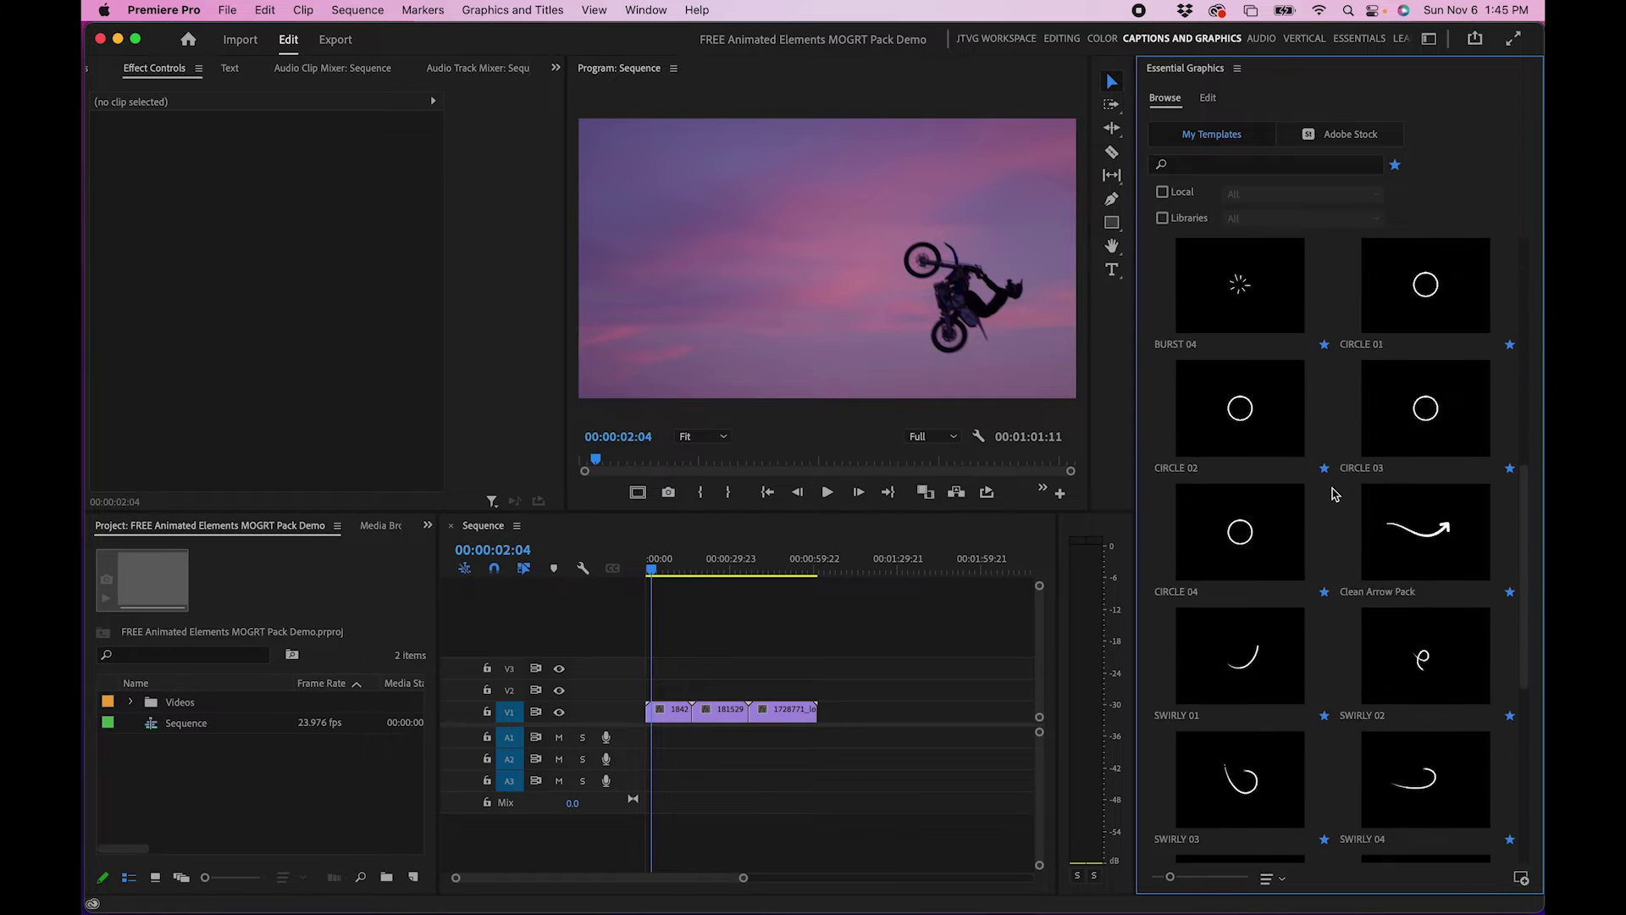
{"action": "scroll", "coordinate": [1334, 493], "scroll_direction": "up", "scroll_amount": 5}
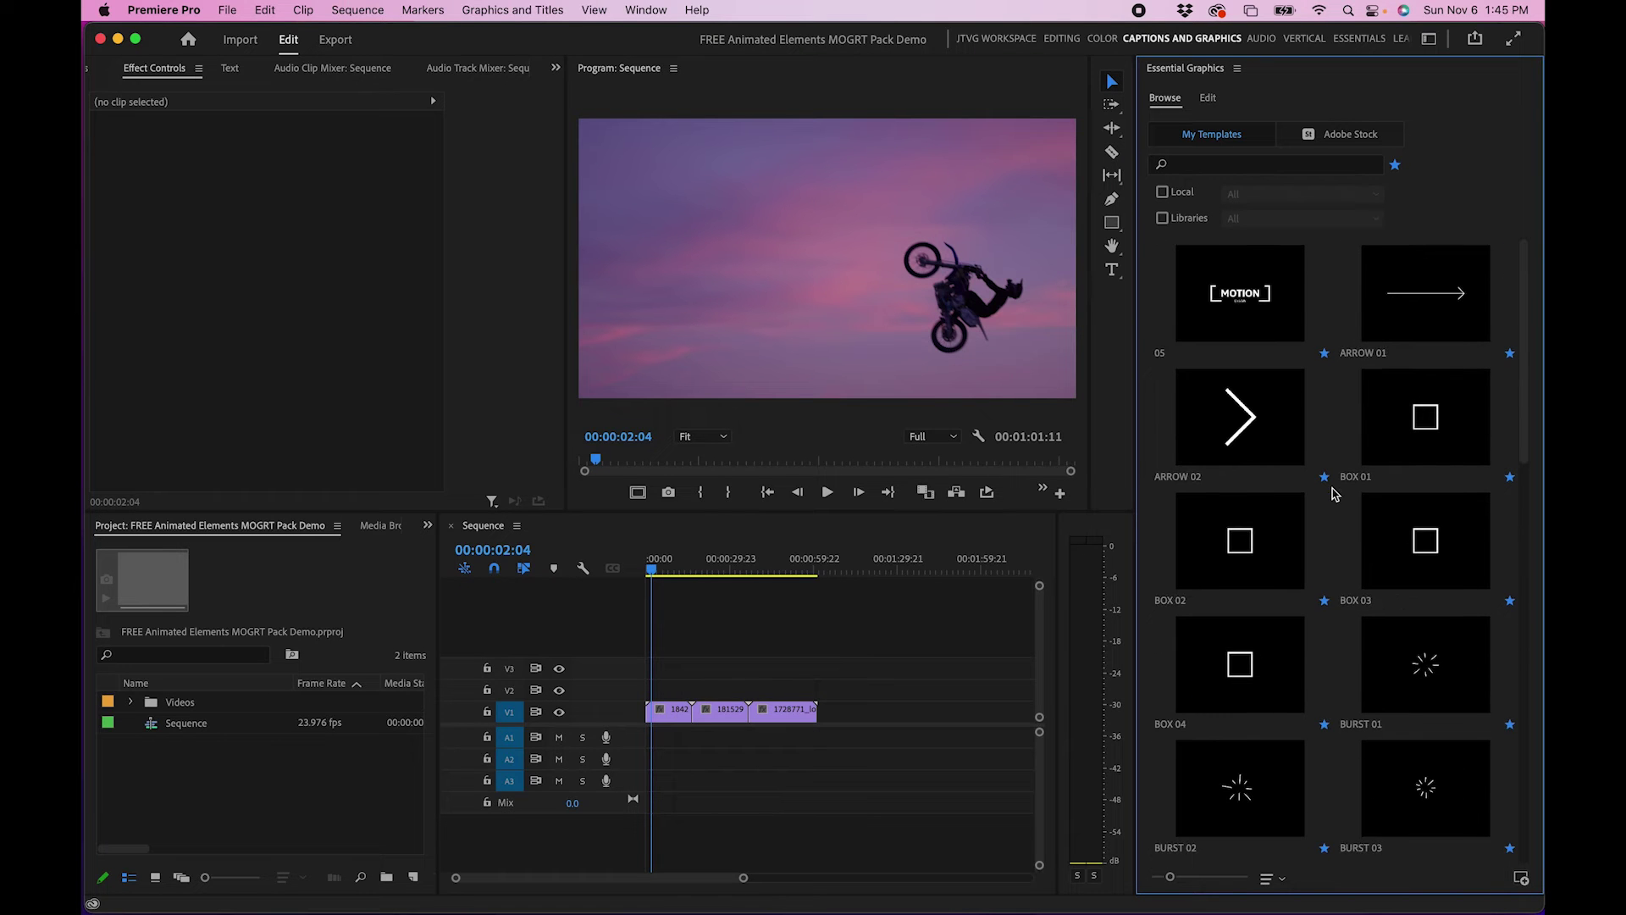
{"action": "scroll", "coordinate": [1349, 545], "scroll_direction": "down", "scroll_amount": 4}
{"action": "scroll", "coordinate": [1350, 545], "scroll_direction": "down", "scroll_amount": 3}
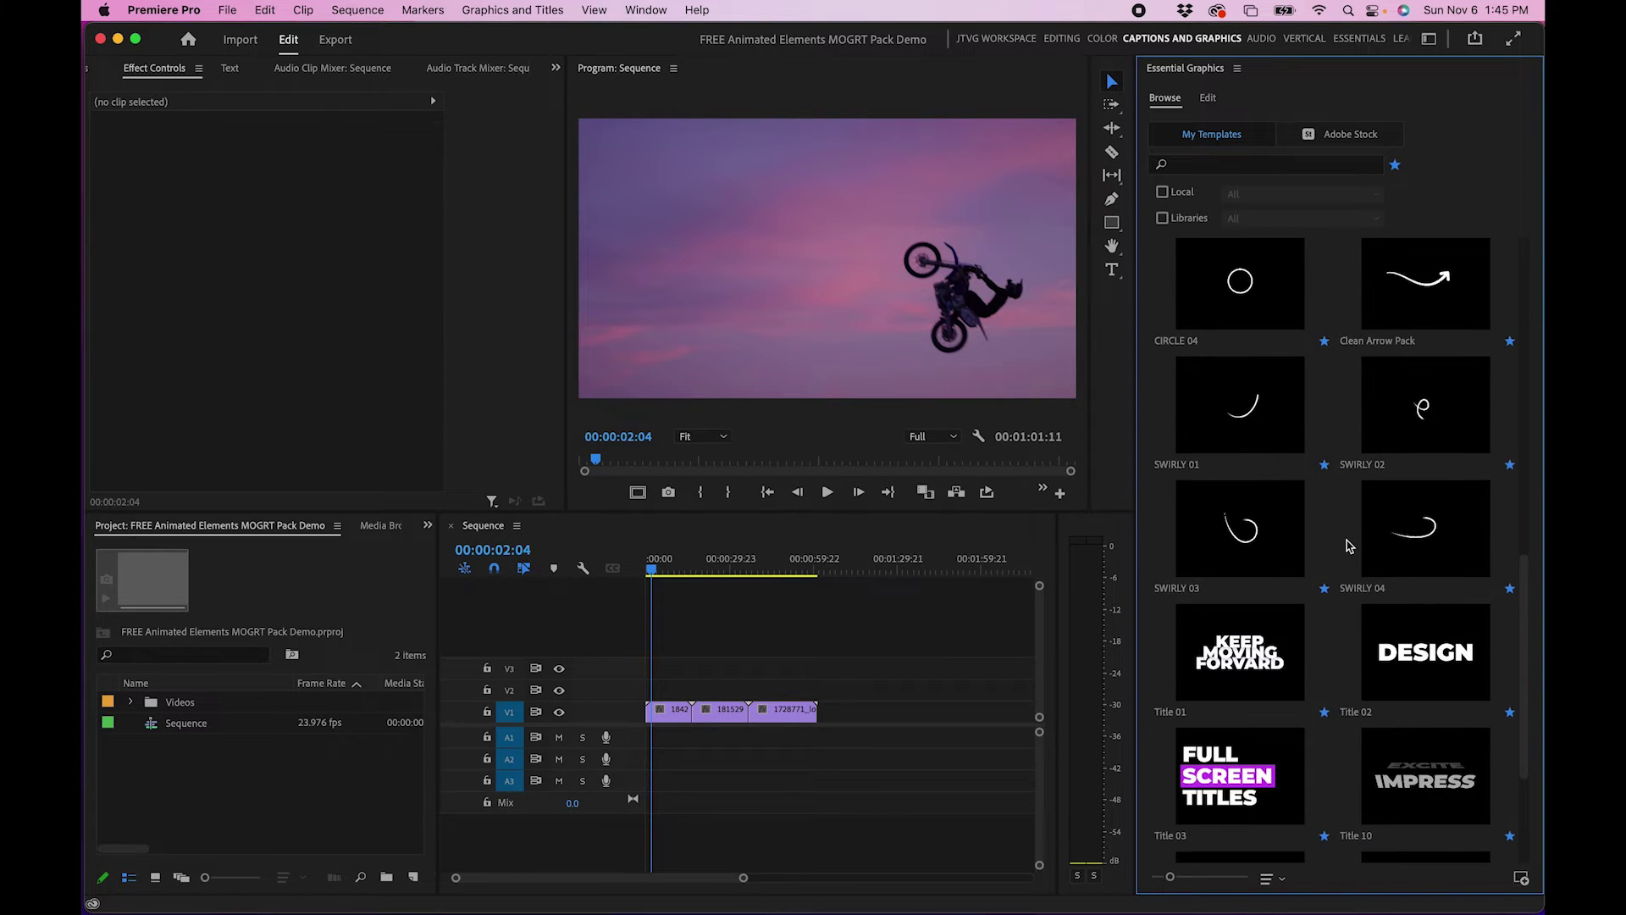
{"action": "left_click", "coordinate": [700, 624]}
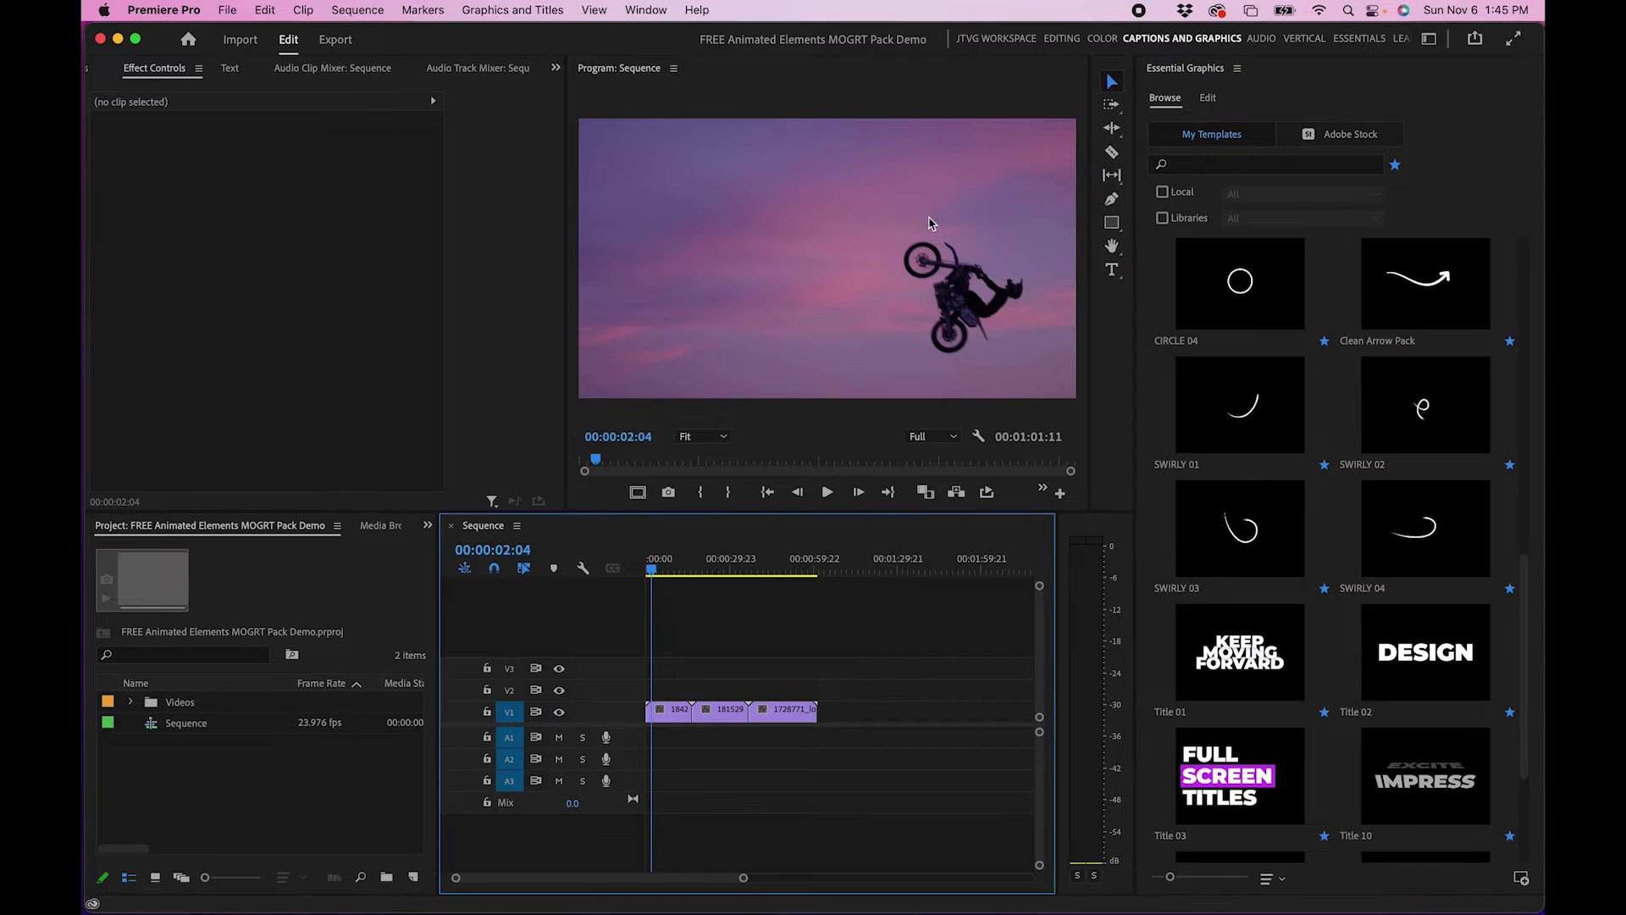
{"action": "left_click", "coordinate": [1243, 532]}
Drop SWIRLY 03 on V2 above the motorcycle clip, preview it, and select it at 00:00:02:18
{"action": "left_click_drag", "start_coordinate": [1244, 537], "coordinate": [684, 661]}
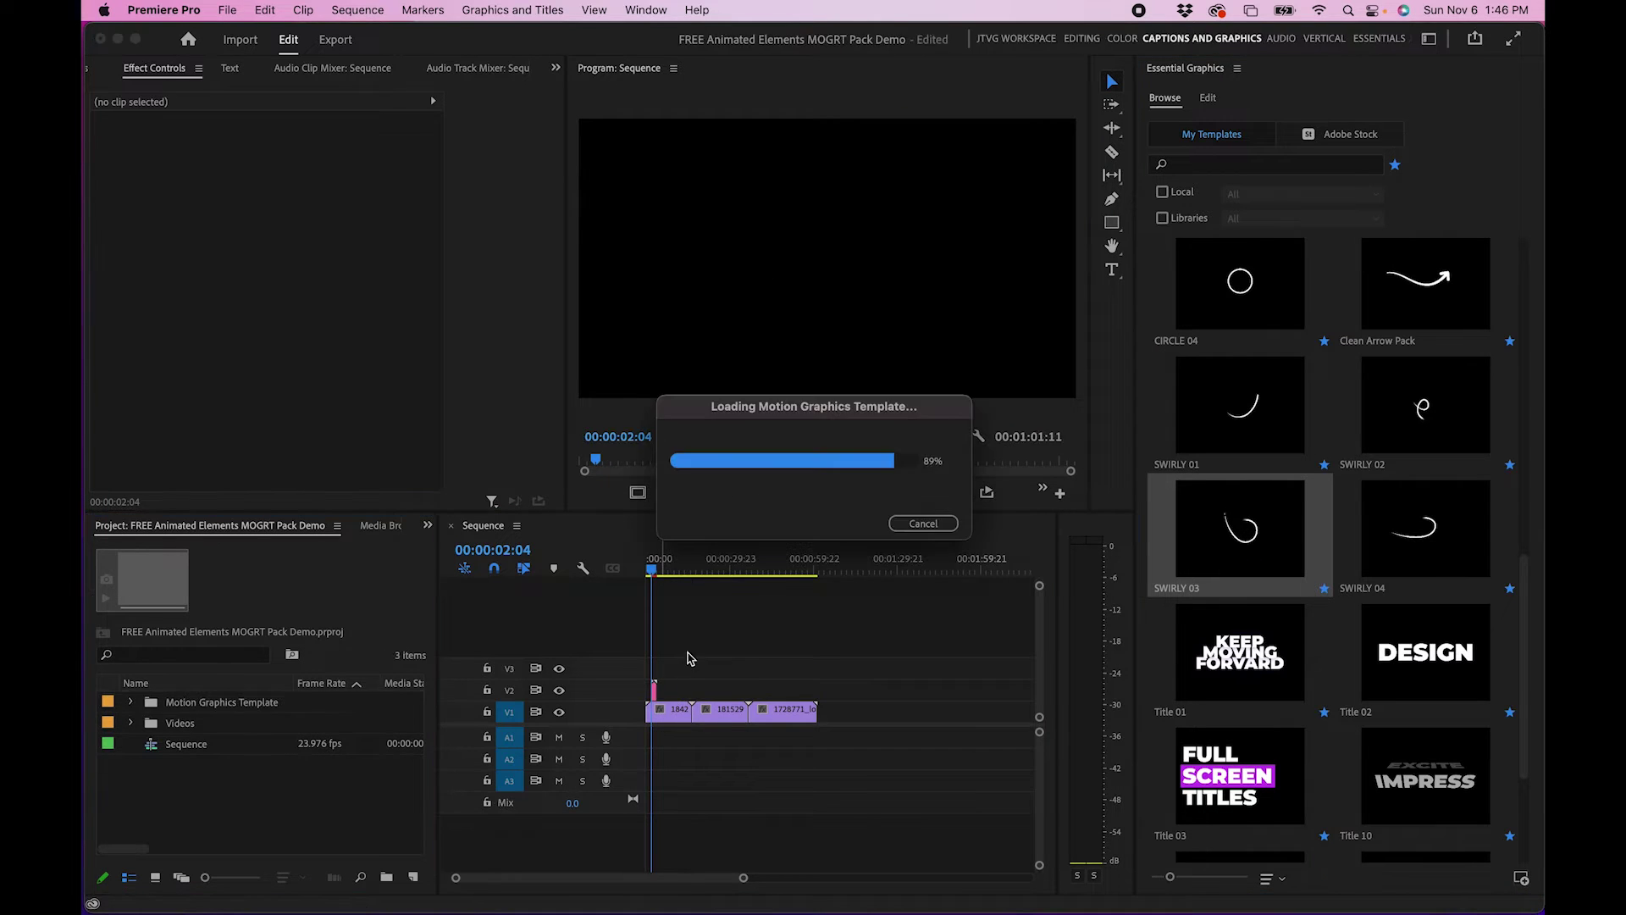
{"action": "key", "text": "space"}
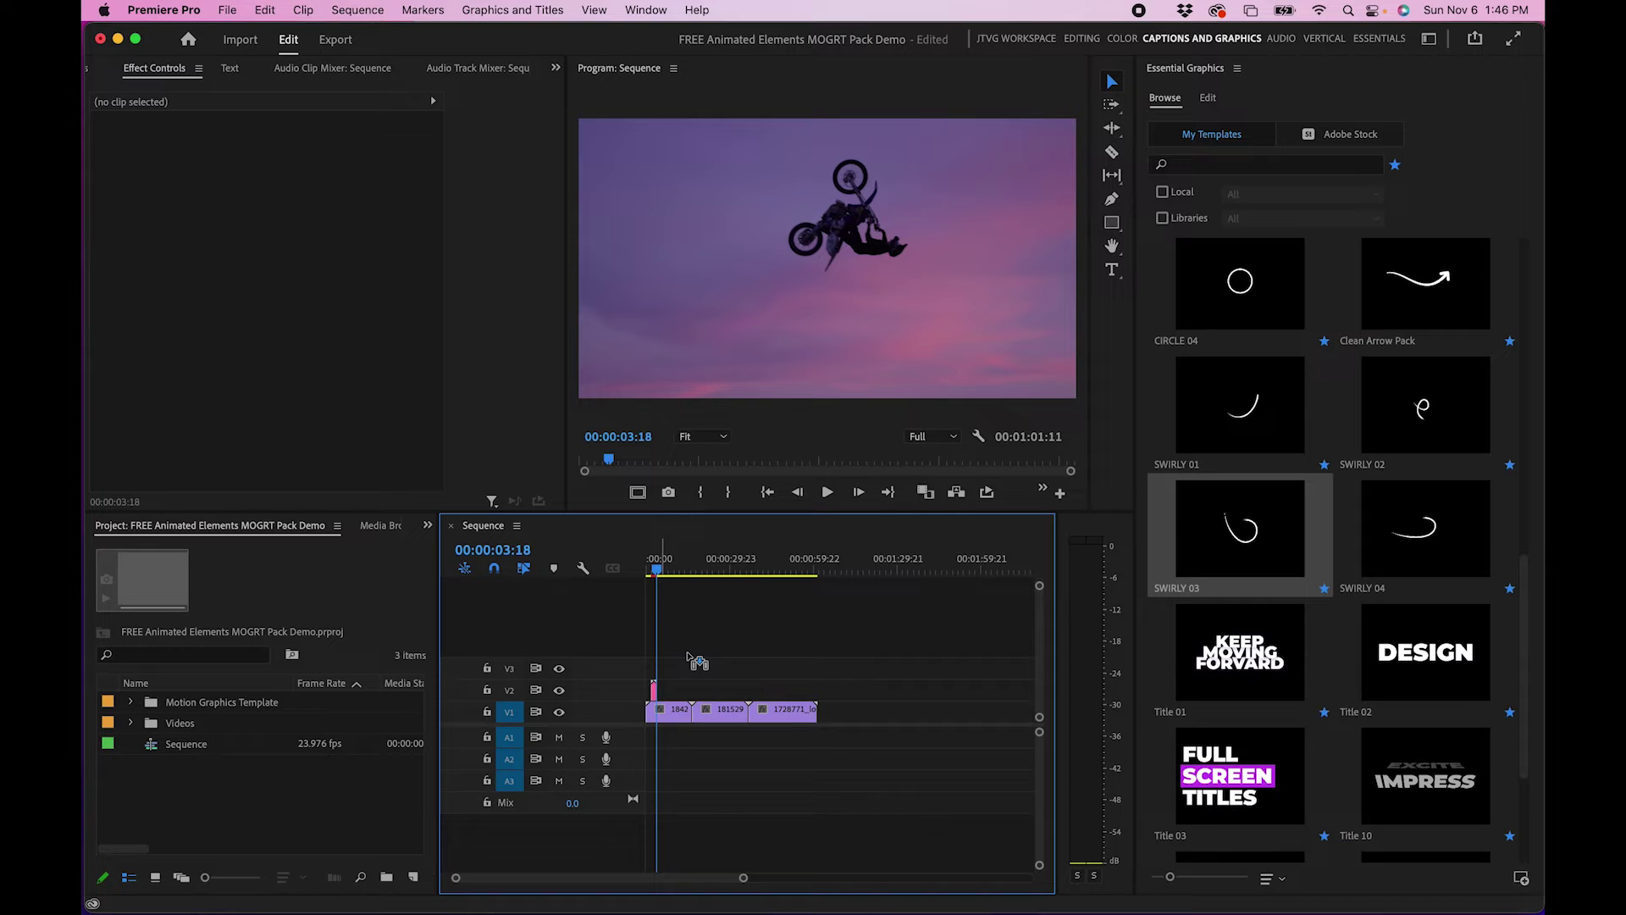
{"action": "key", "text": "="}
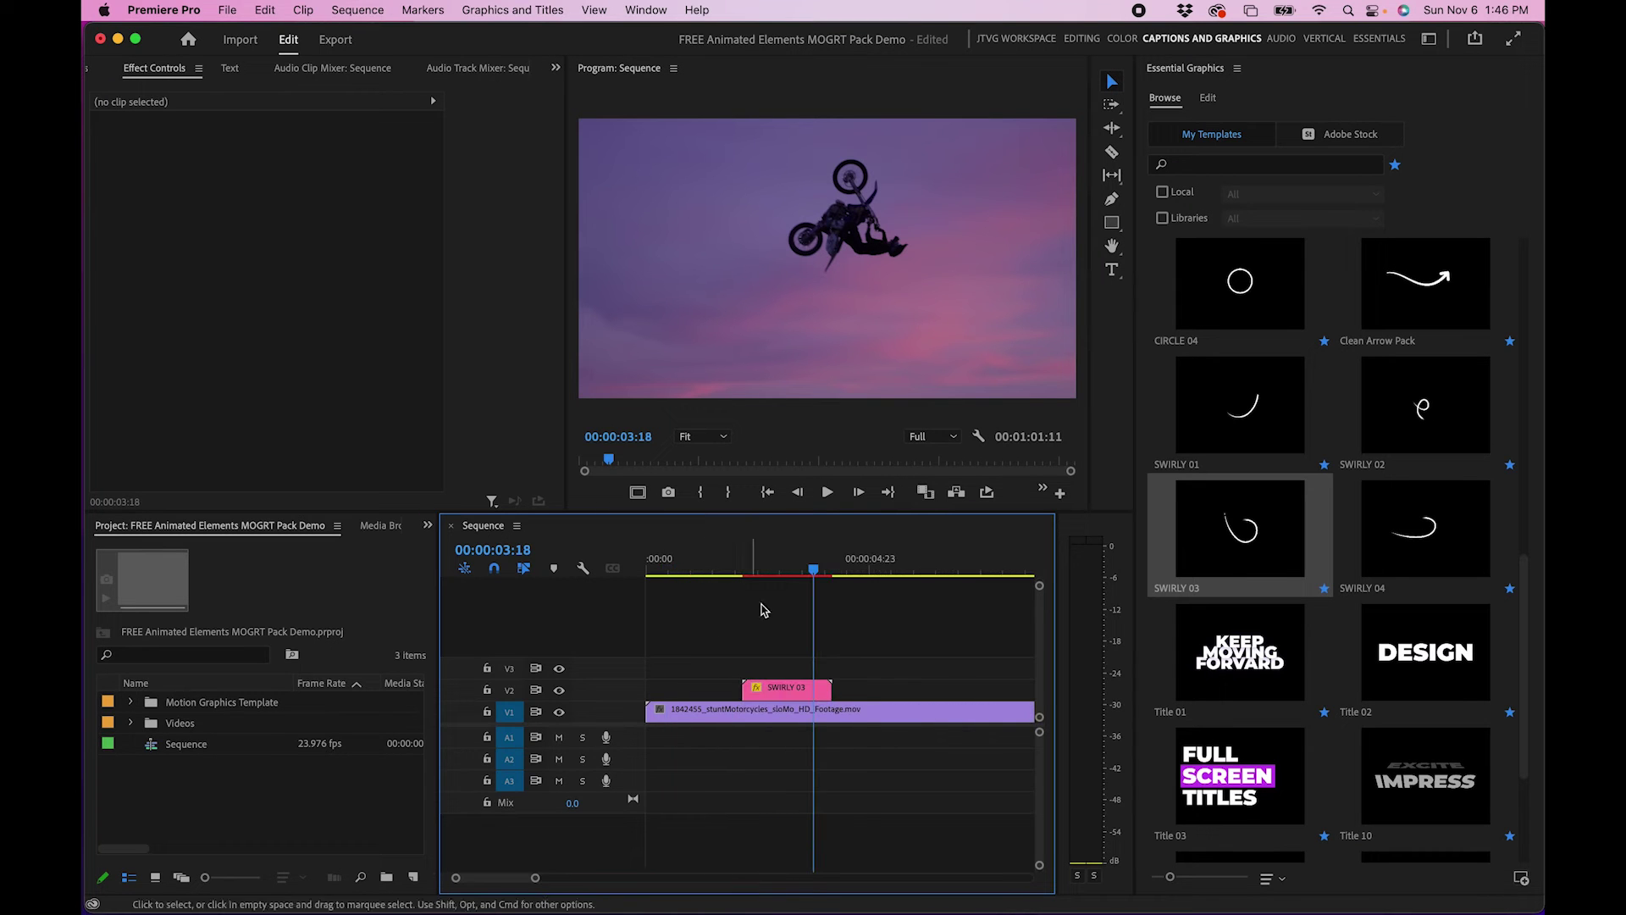
{"action": "left_click", "coordinate": [776, 571]}
{"action": "left_click_drag", "start_coordinate": [774, 573], "coordinate": [769, 572]}
{"action": "left_click", "coordinate": [772, 688]}
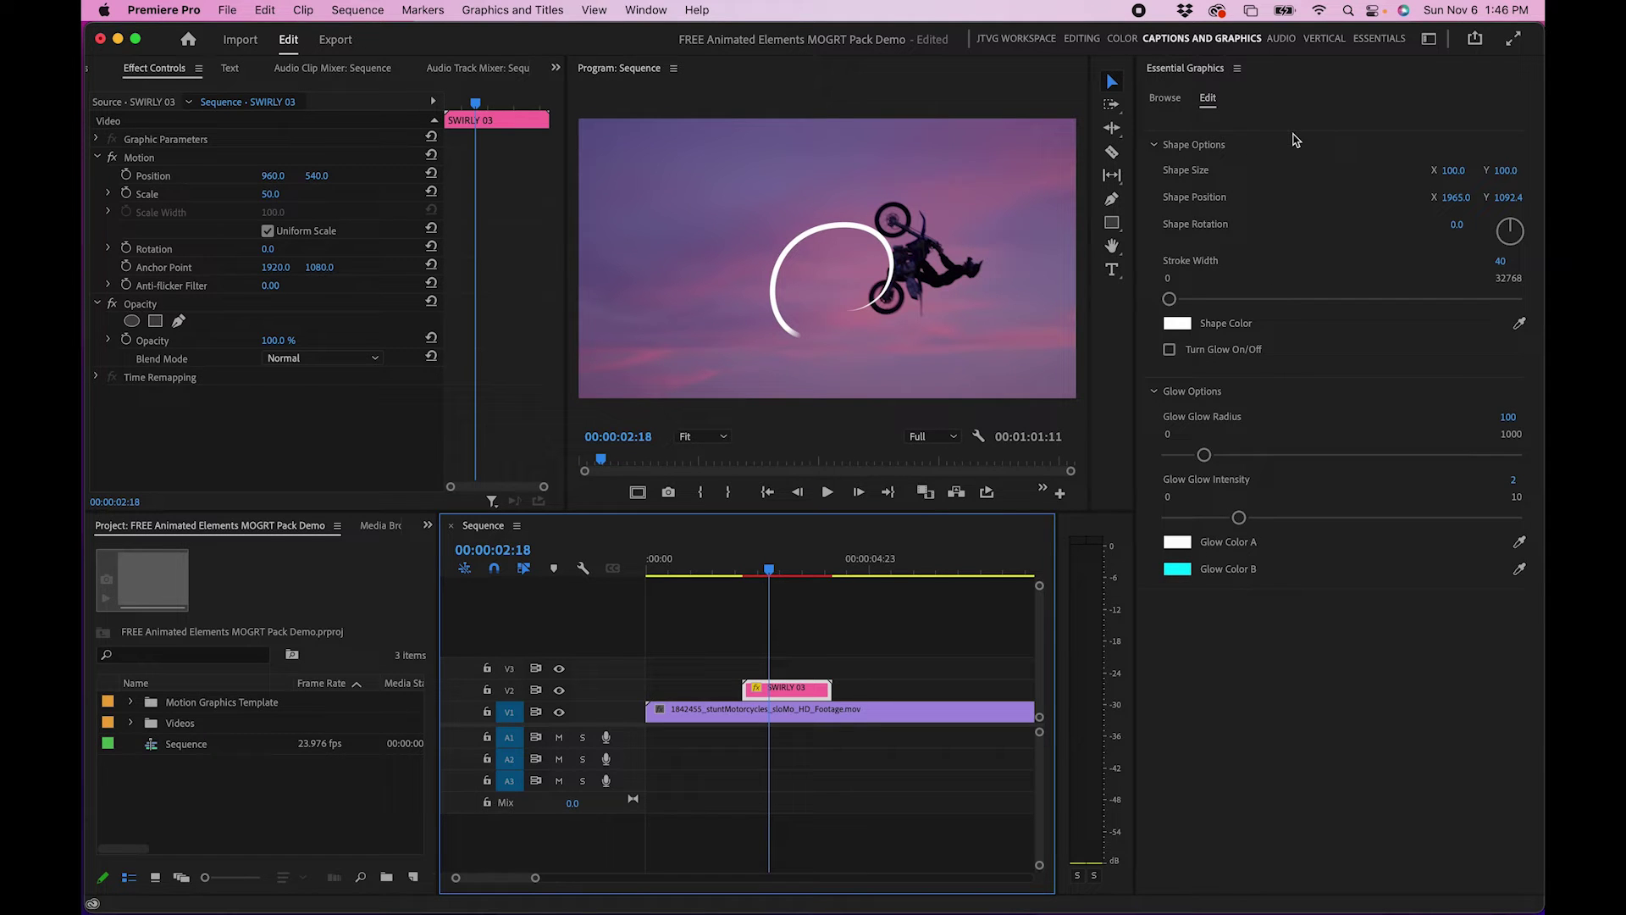
Move the swirl onto the rider, enlarge it to 138, rotate it -121.9°, and colour it pink DEB4D3
{"action": "left_click_drag", "start_coordinate": [1448, 197], "coordinate": [1472, 172]}
{"action": "left_click_drag", "start_coordinate": [1516, 222], "coordinate": [1505, 240]}
{"action": "left_click", "coordinate": [1176, 324]}
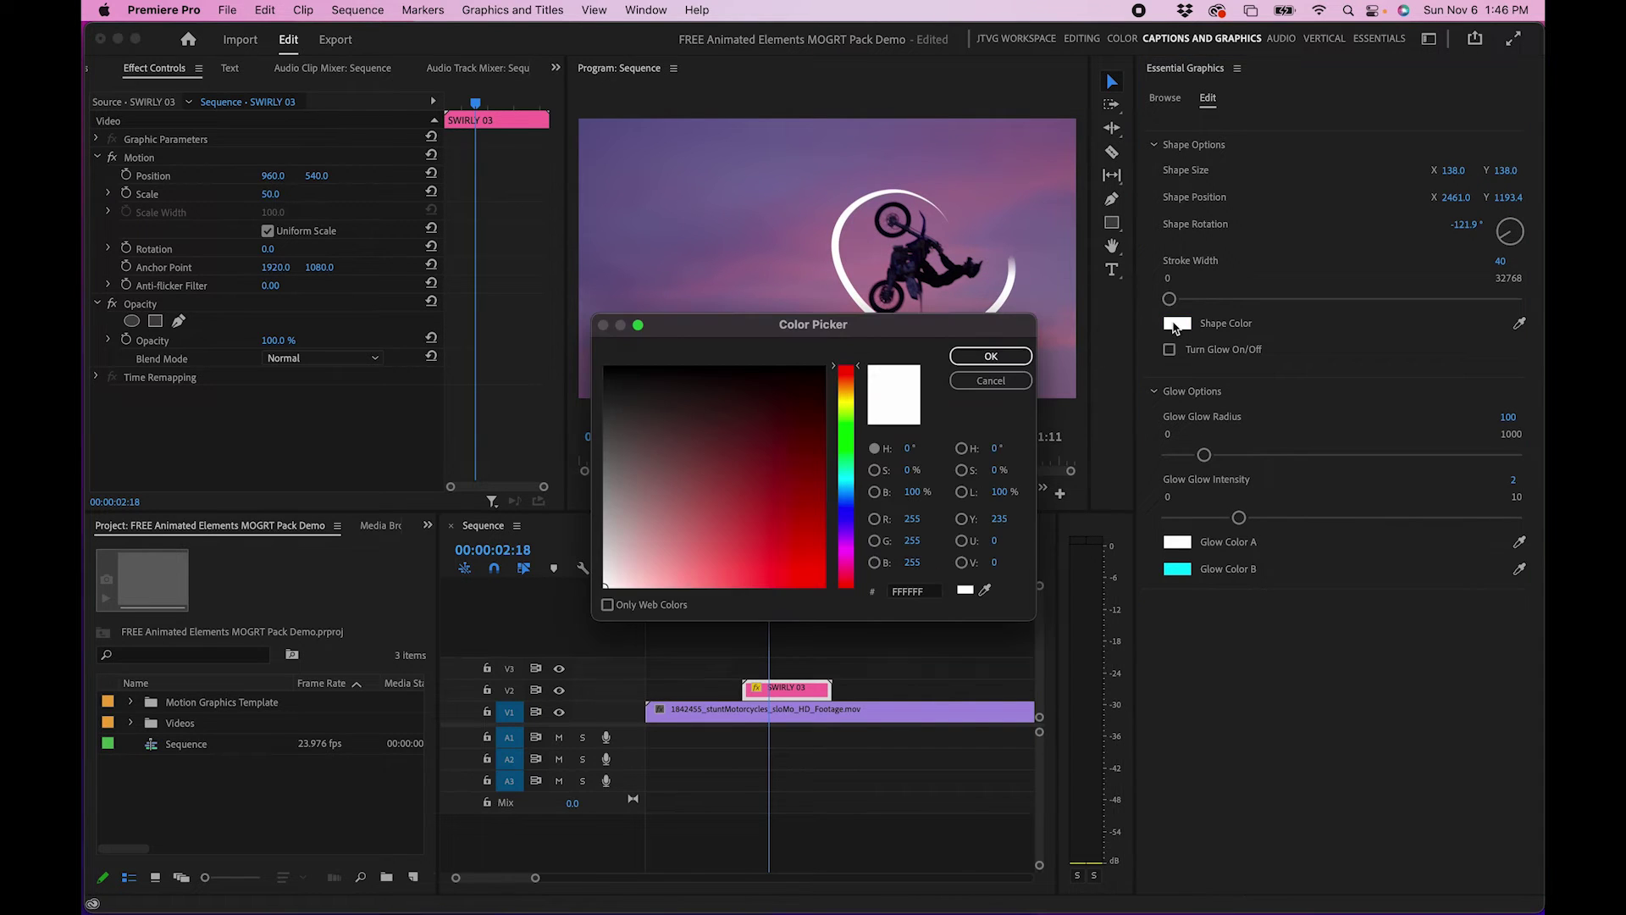
{"action": "left_click", "coordinate": [985, 590]}
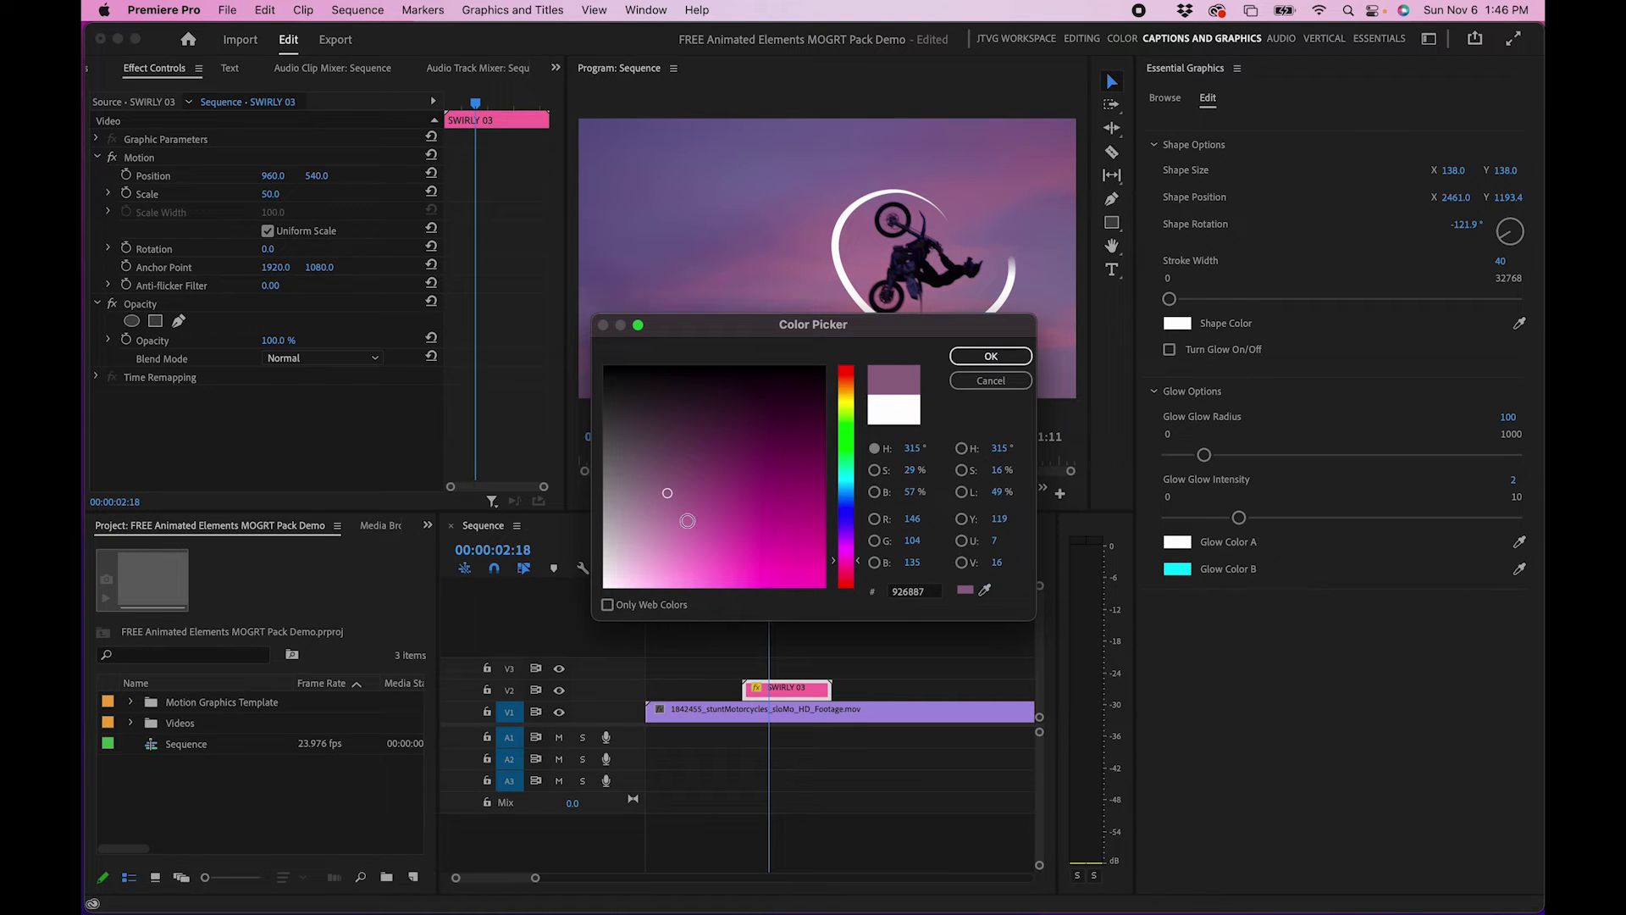
{"action": "left_click_drag", "start_coordinate": [687, 521], "coordinate": [645, 558]}
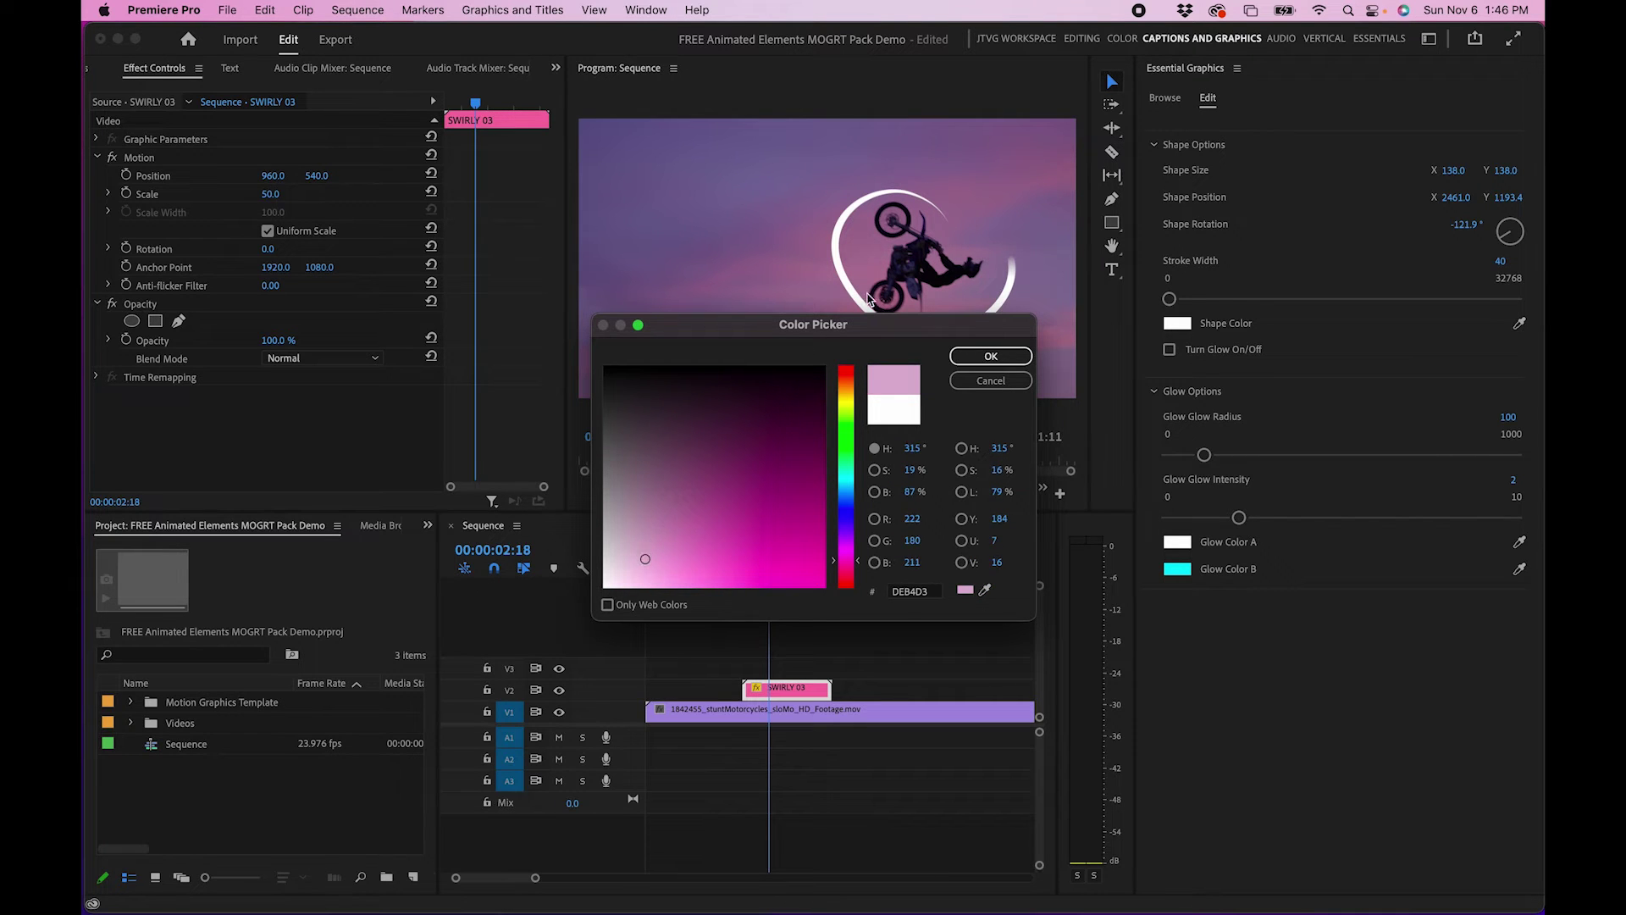
{"action": "left_click", "coordinate": [987, 356]}
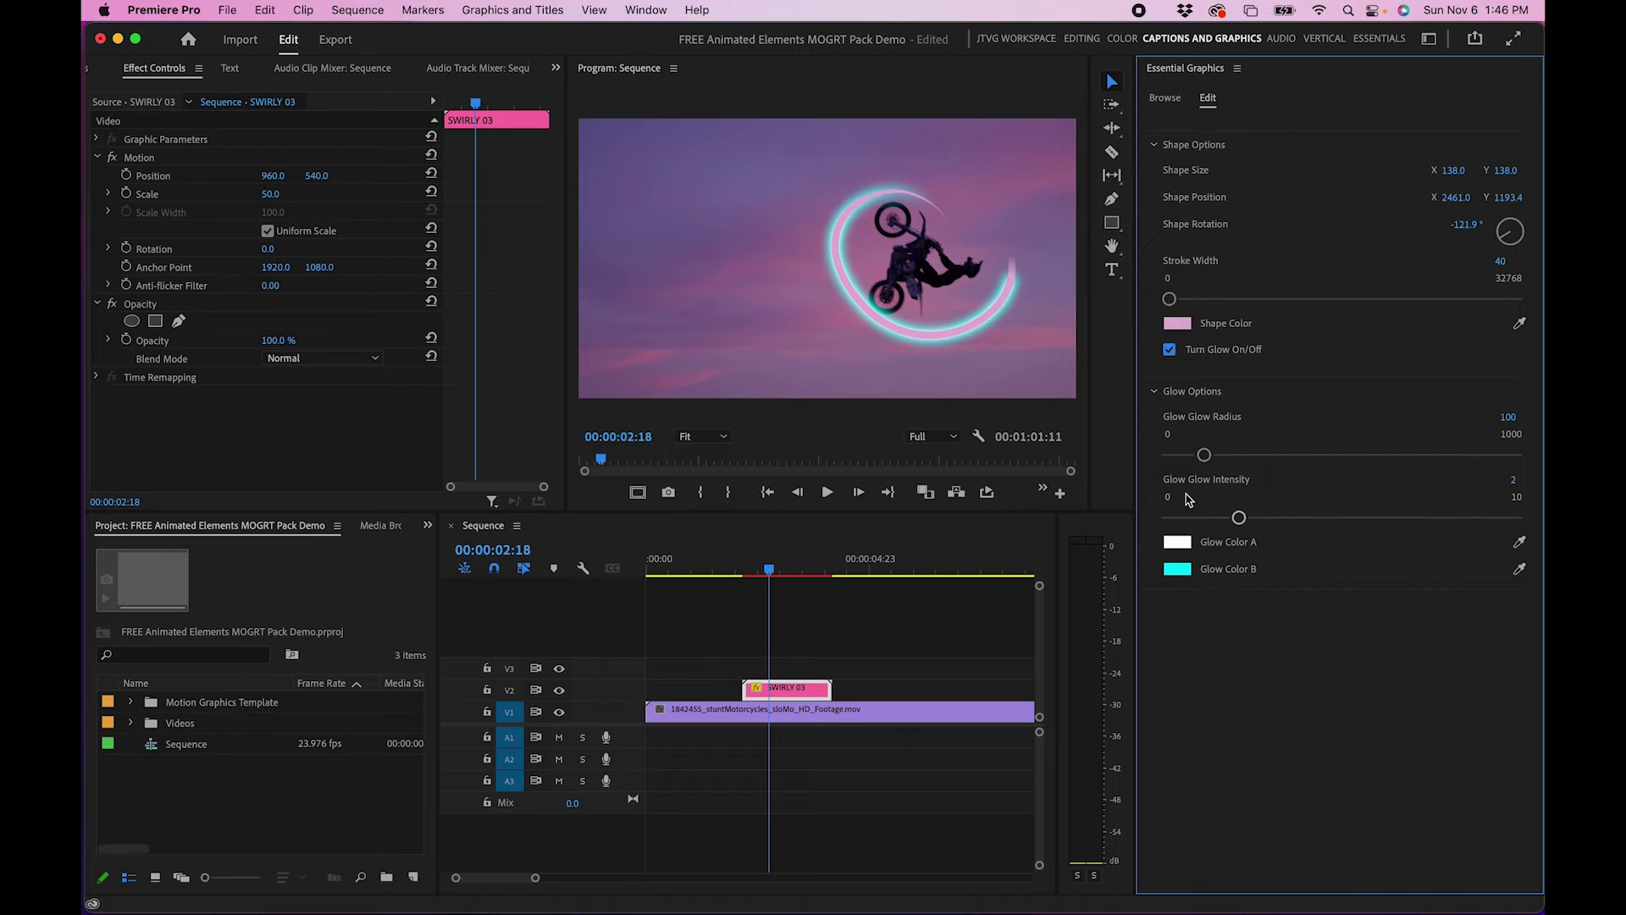
Set the swirl's glow colours to peach orange and near-white
{"action": "left_click", "coordinate": [1178, 568]}
{"action": "left_click", "coordinate": [846, 404]}
{"action": "left_click", "coordinate": [624, 584]}
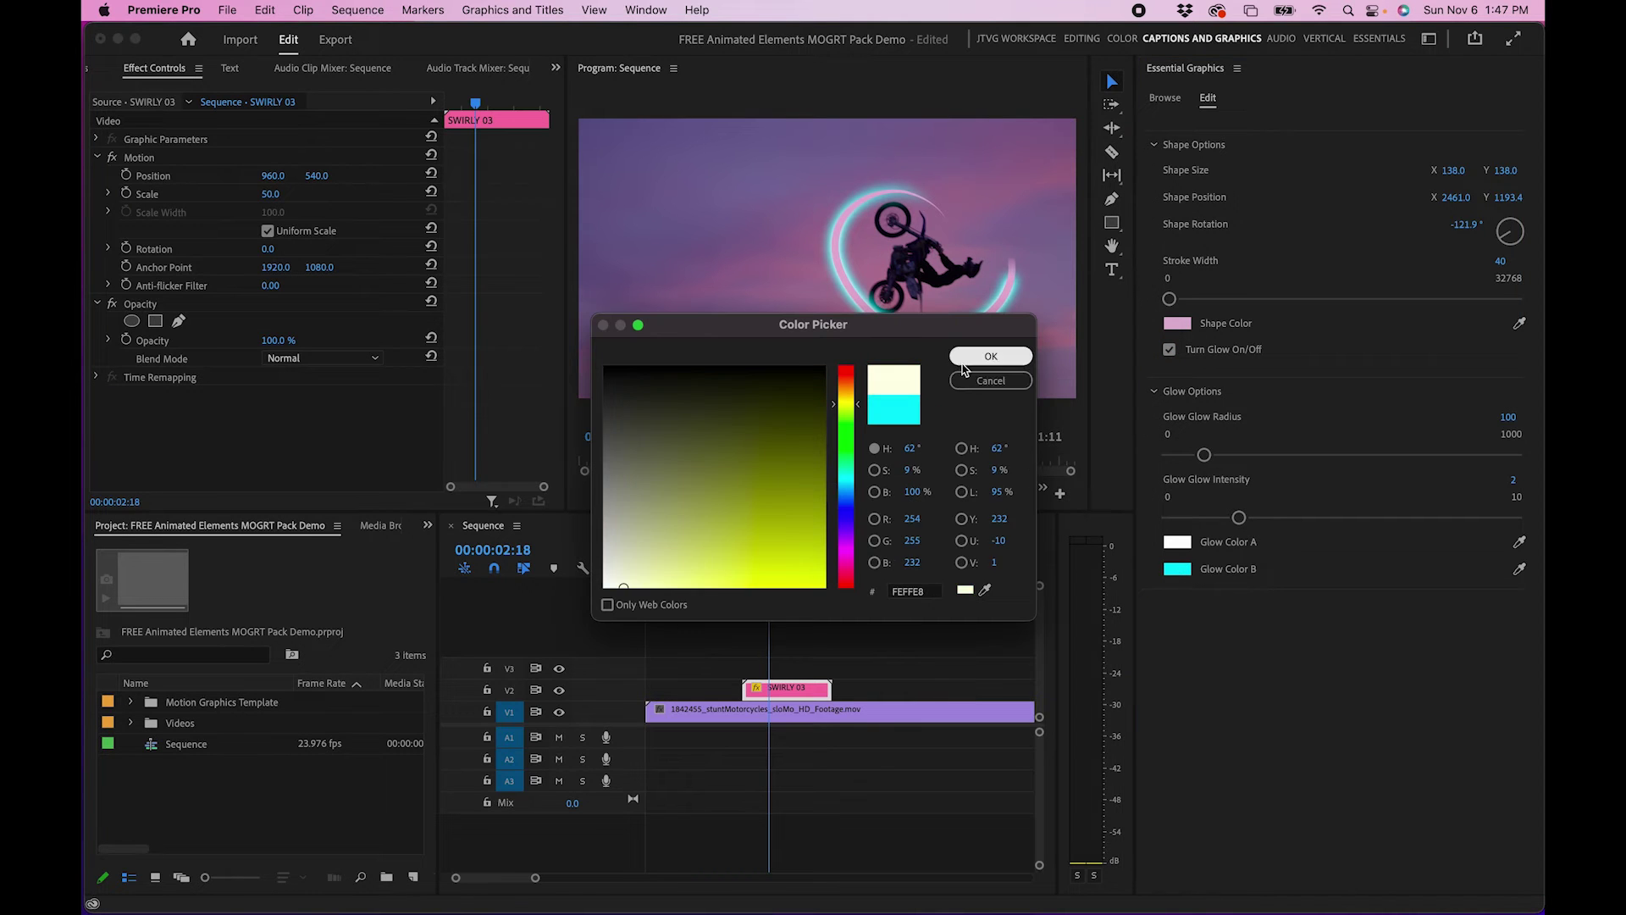
{"action": "left_click", "coordinate": [983, 357]}
{"action": "left_click", "coordinate": [1177, 542]}
{"action": "left_click", "coordinate": [798, 450]}
{"action": "left_click", "coordinate": [846, 387]}
{"action": "left_click", "coordinate": [987, 357]}
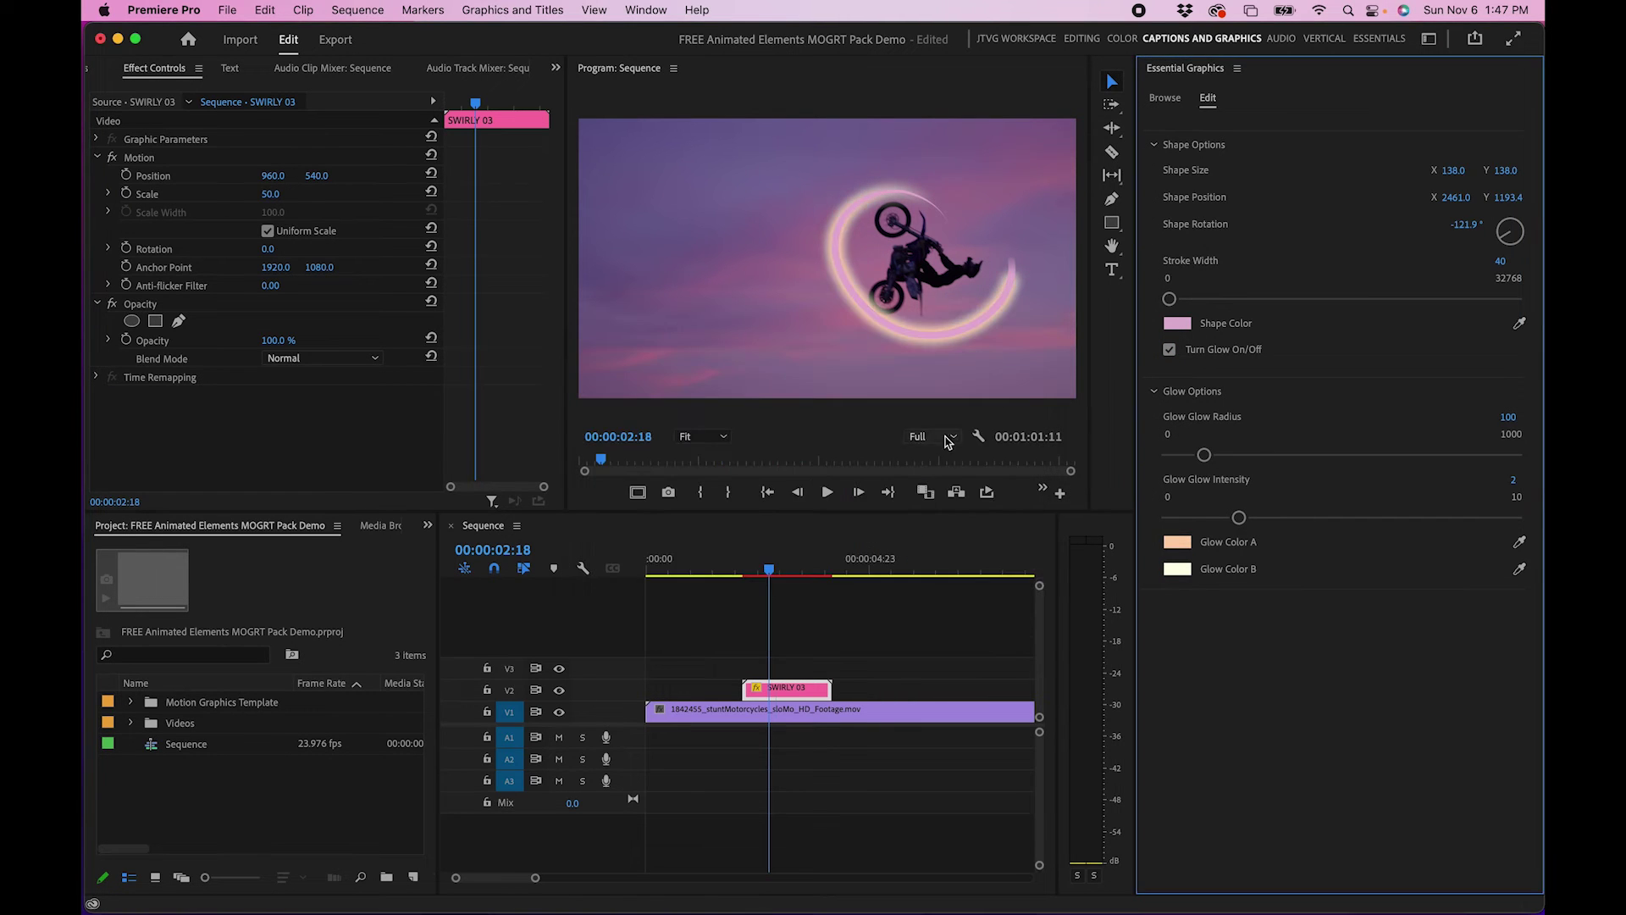
Thin the swirl's stroke width to 14
{"action": "left_click", "coordinate": [1500, 261]}
{"action": "type", "text": "14"}
{"action": "key", "text": "Return"}
{"action": "key", "text": "Right"}
{"action": "key", "text": "Right"}
{"action": "key", "text": "Right"}
{"action": "key", "text": "Right"}
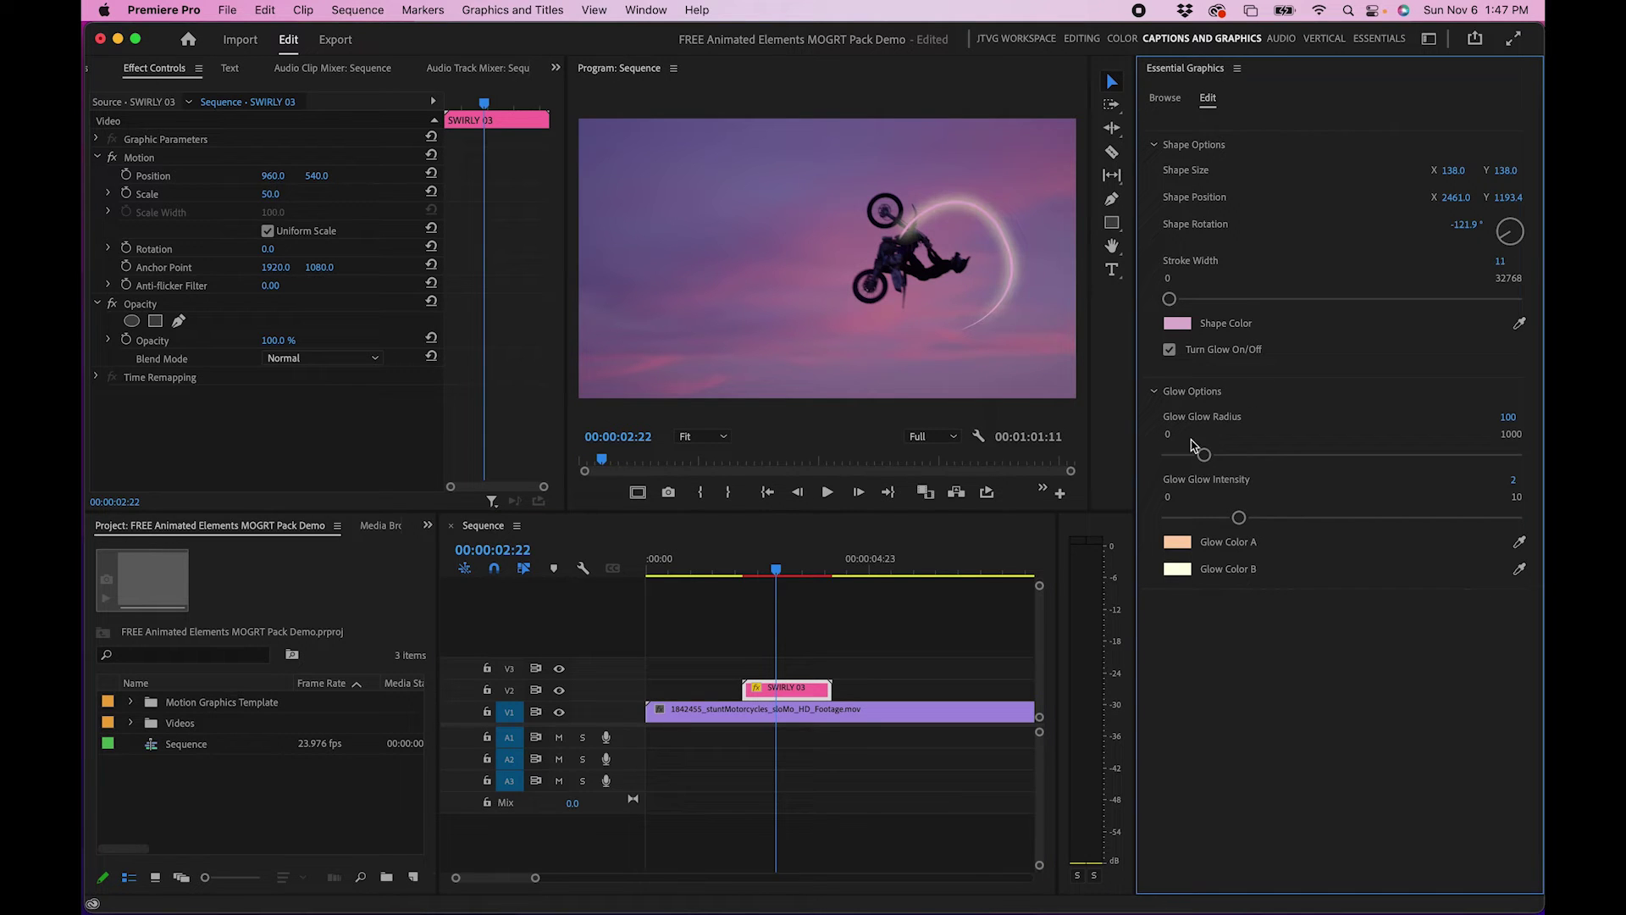
Set glow radius to 78 and intensity to 1, then play back the swirl
{"action": "left_click_drag", "start_coordinate": [1194, 452], "coordinate": [1183, 457]}
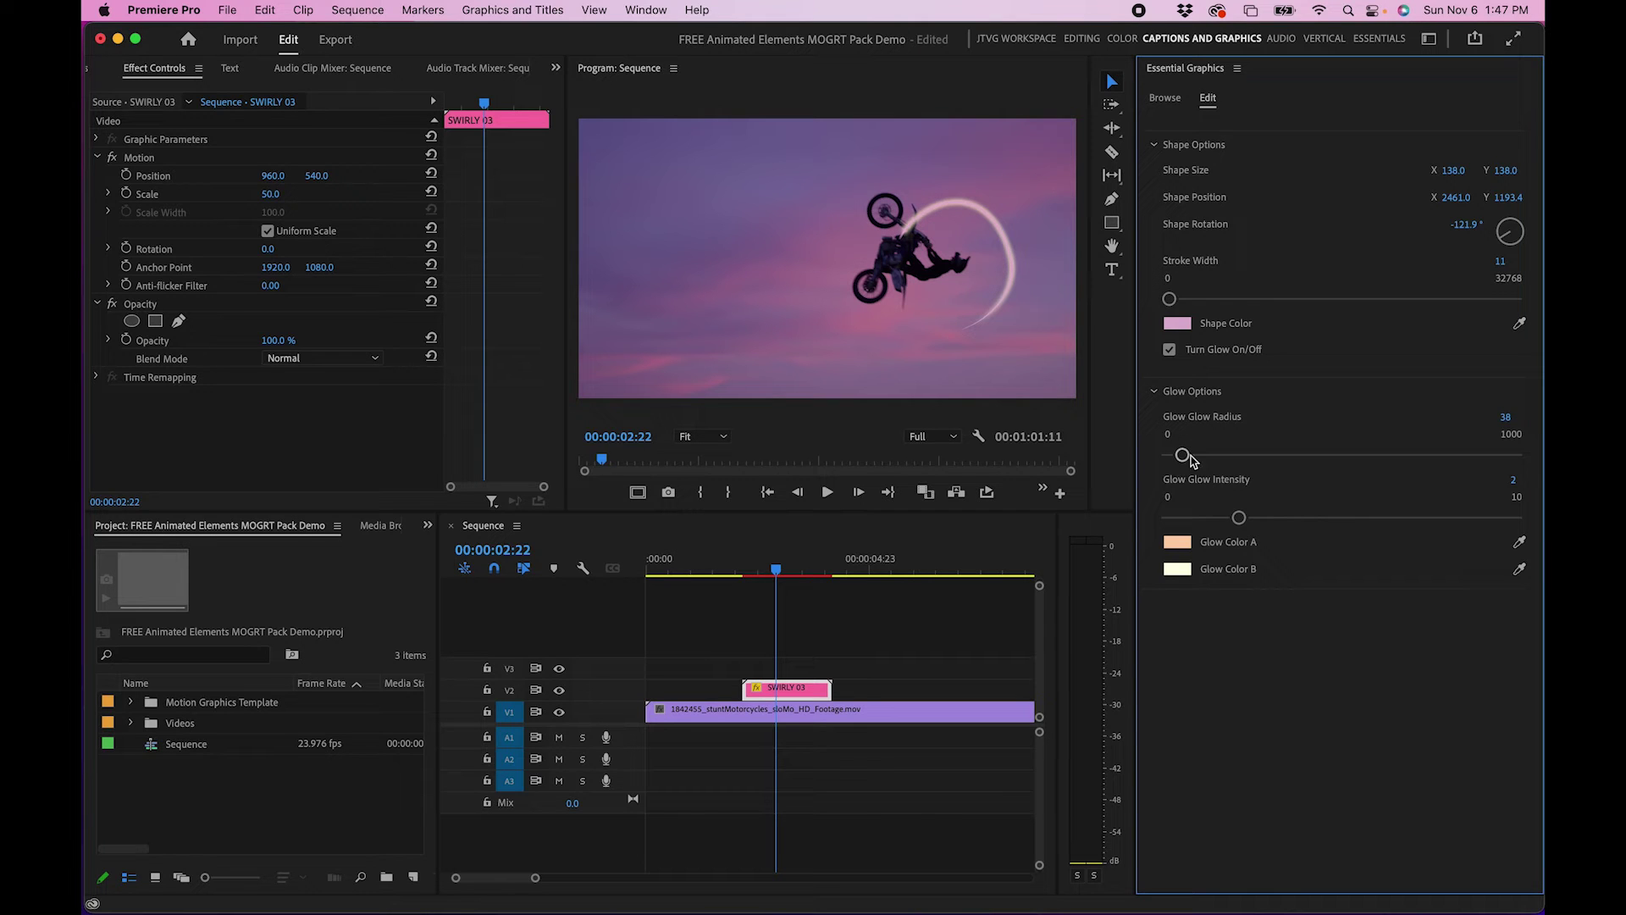
{"action": "left_click_drag", "start_coordinate": [1217, 519], "coordinate": [1196, 517]}
{"action": "left_click_drag", "start_coordinate": [1182, 454], "coordinate": [1196, 455]}
{"action": "left_click", "coordinate": [735, 565]}
{"action": "key", "text": "space"}
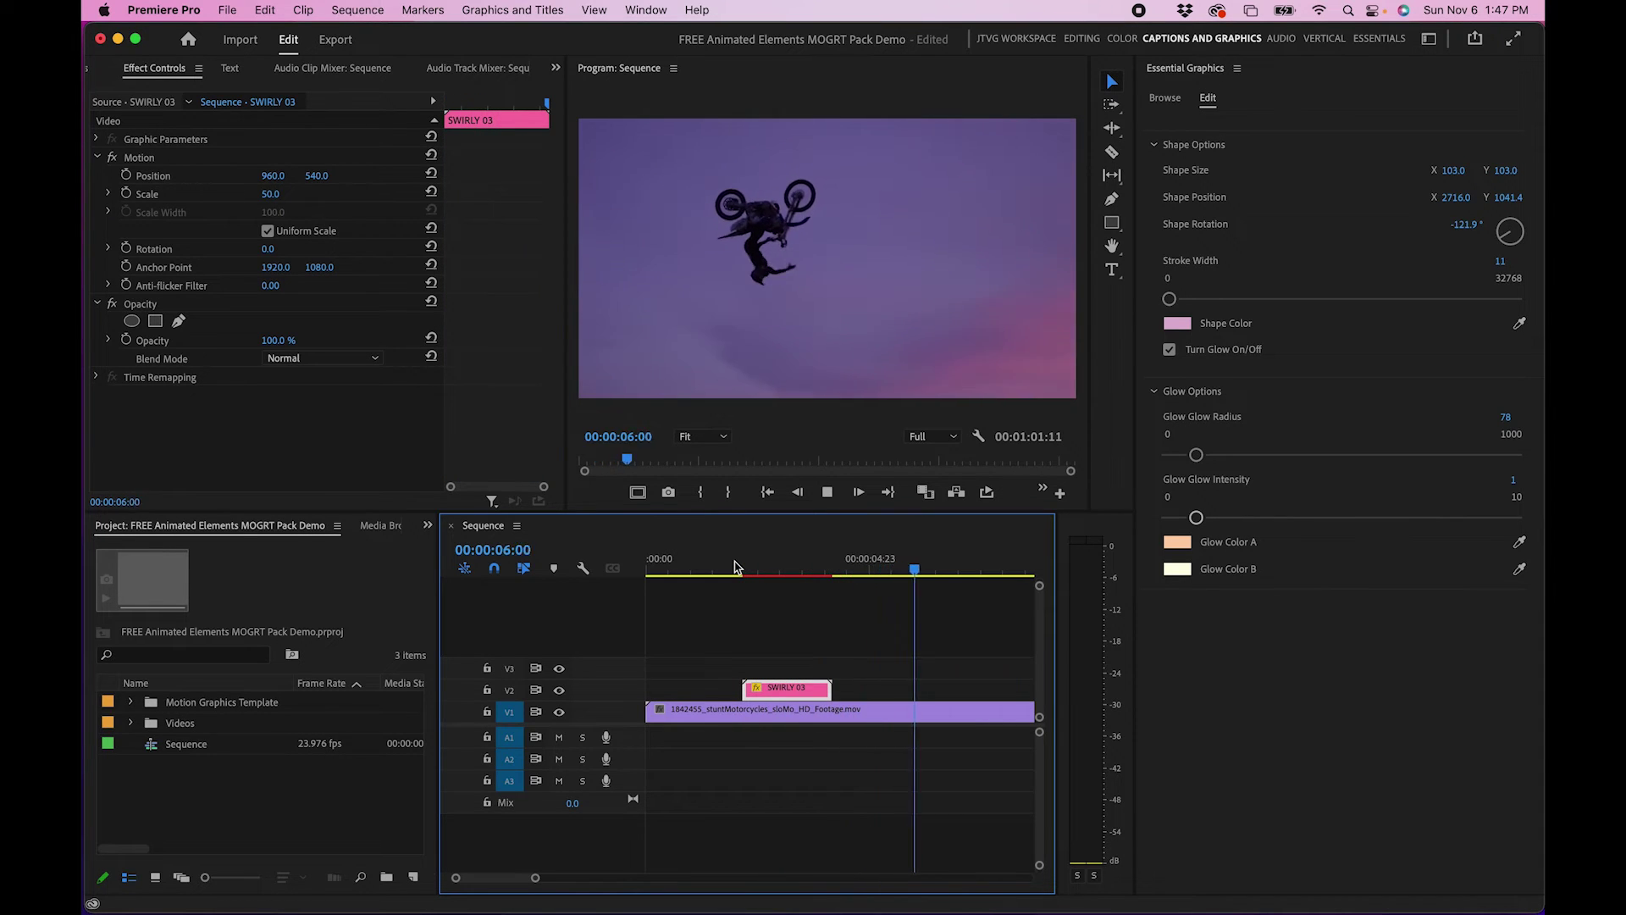
{"action": "key", "text": "space"}
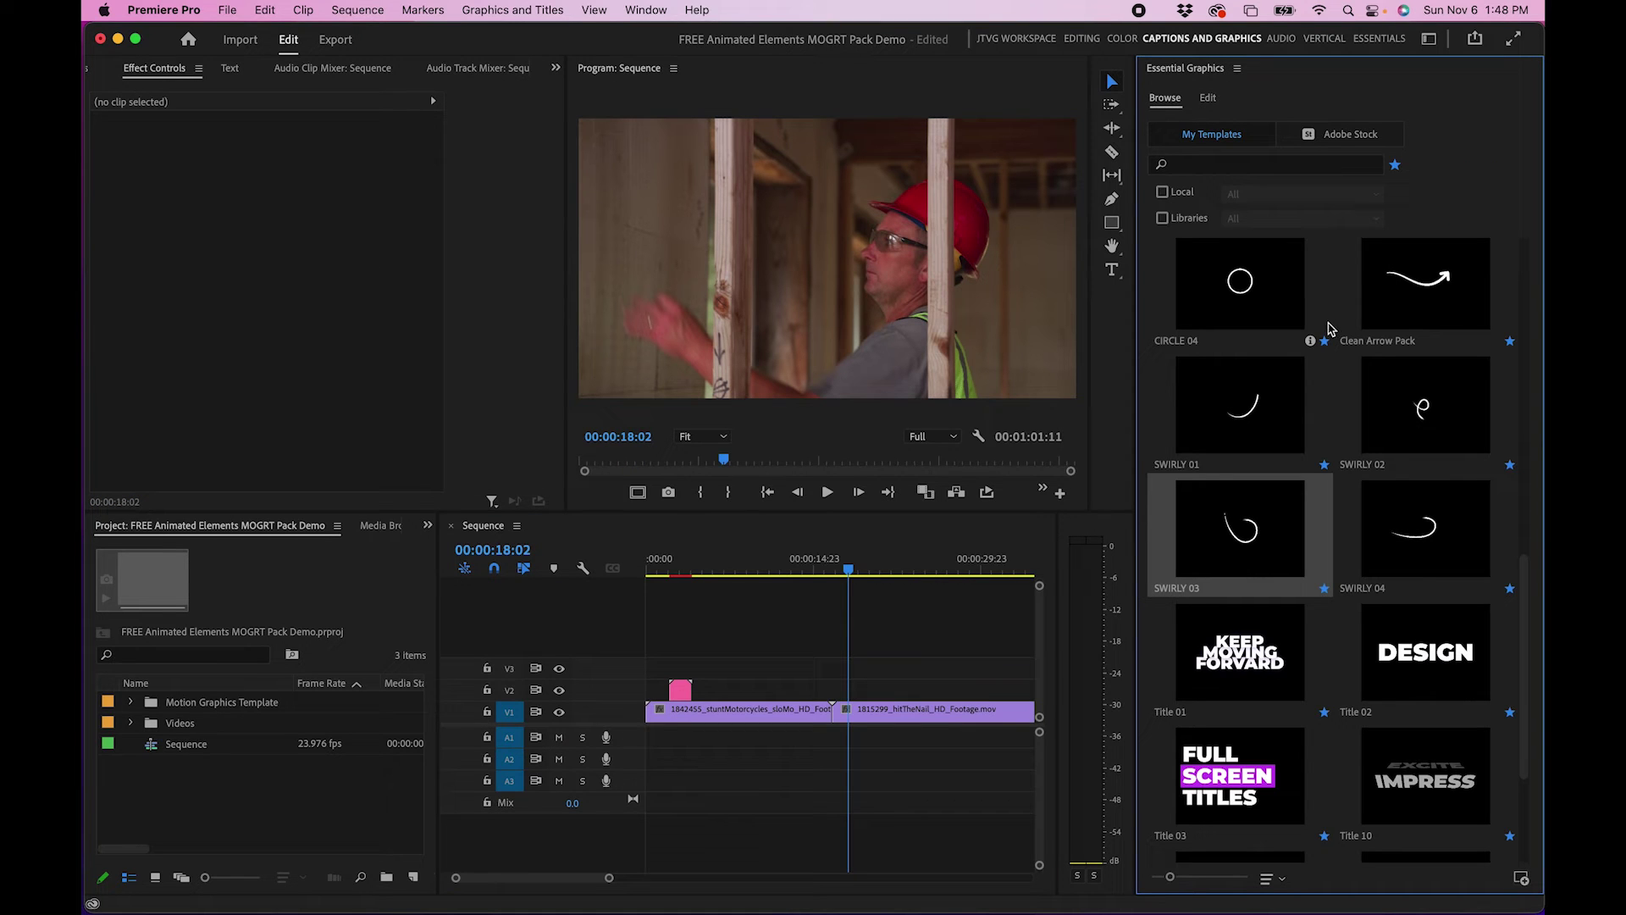
Place the ARROW 02 template on V2 above the hammering clip
{"action": "scroll", "coordinate": [1258, 428], "scroll_direction": "up", "scroll_amount": 10}
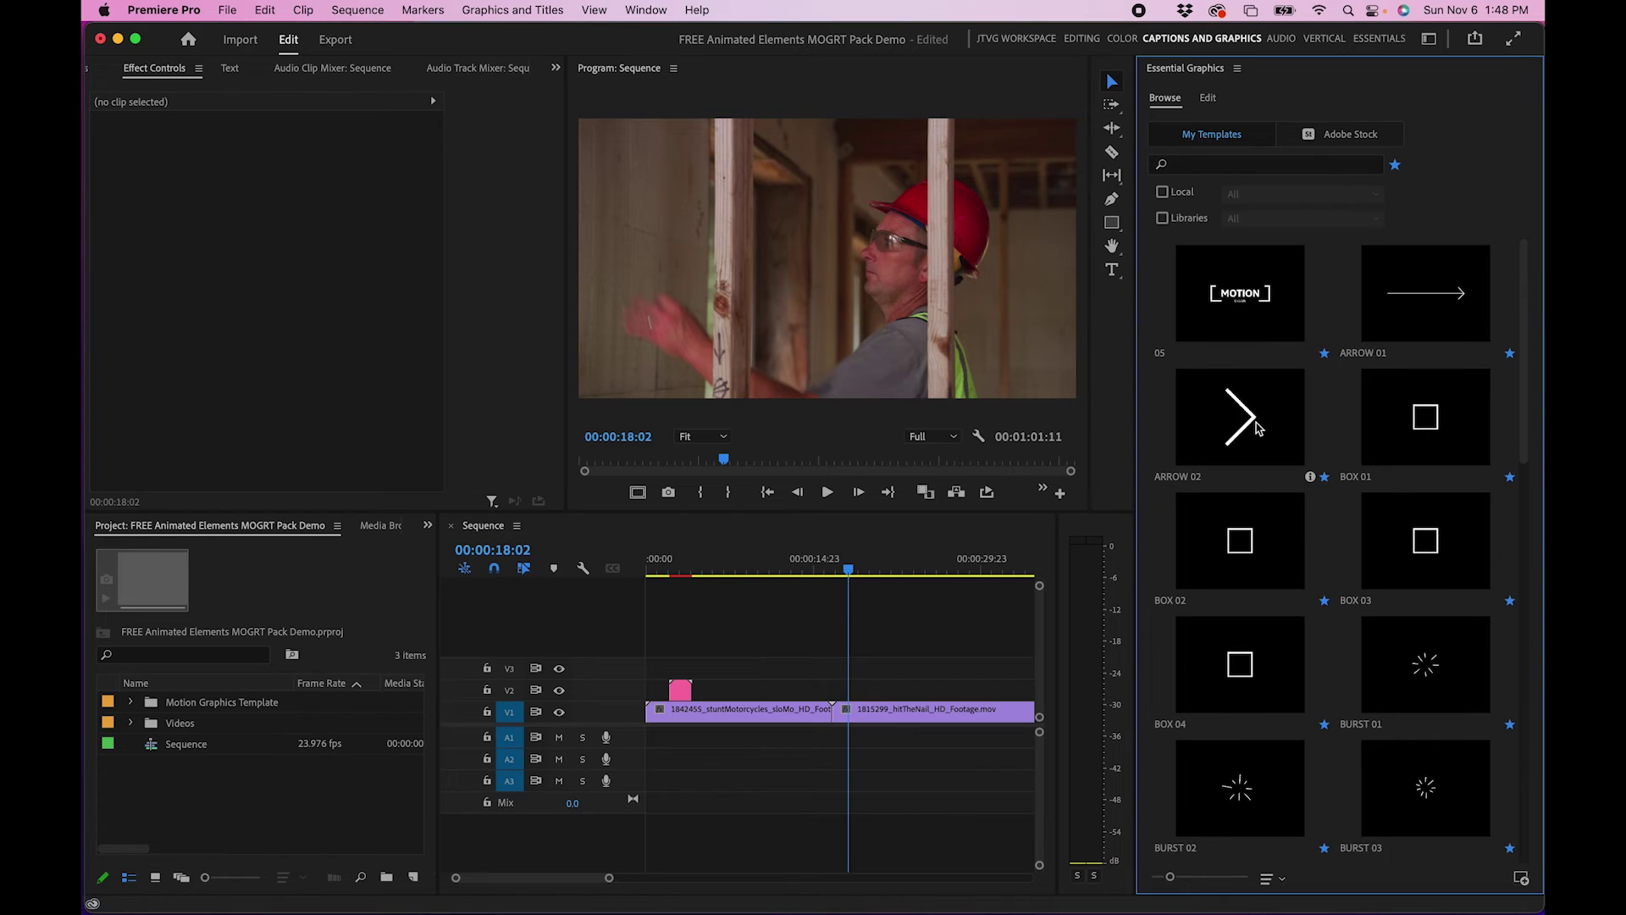
{"action": "left_click", "coordinate": [1237, 434]}
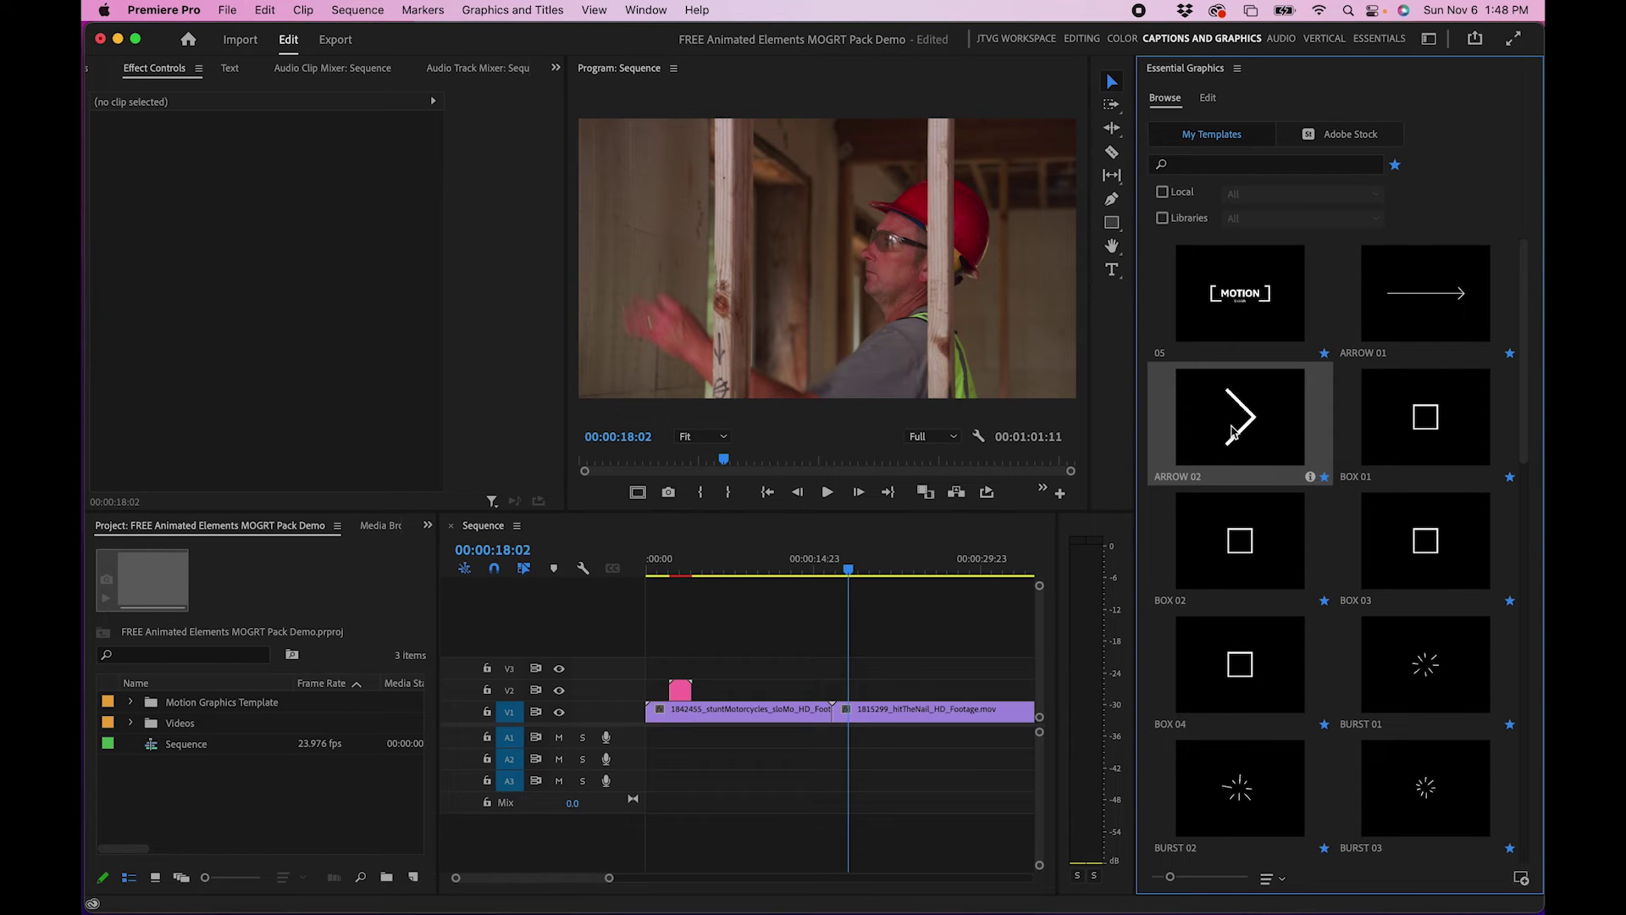
{"action": "left_click_drag", "start_coordinate": [1234, 433], "coordinate": [885, 692]}
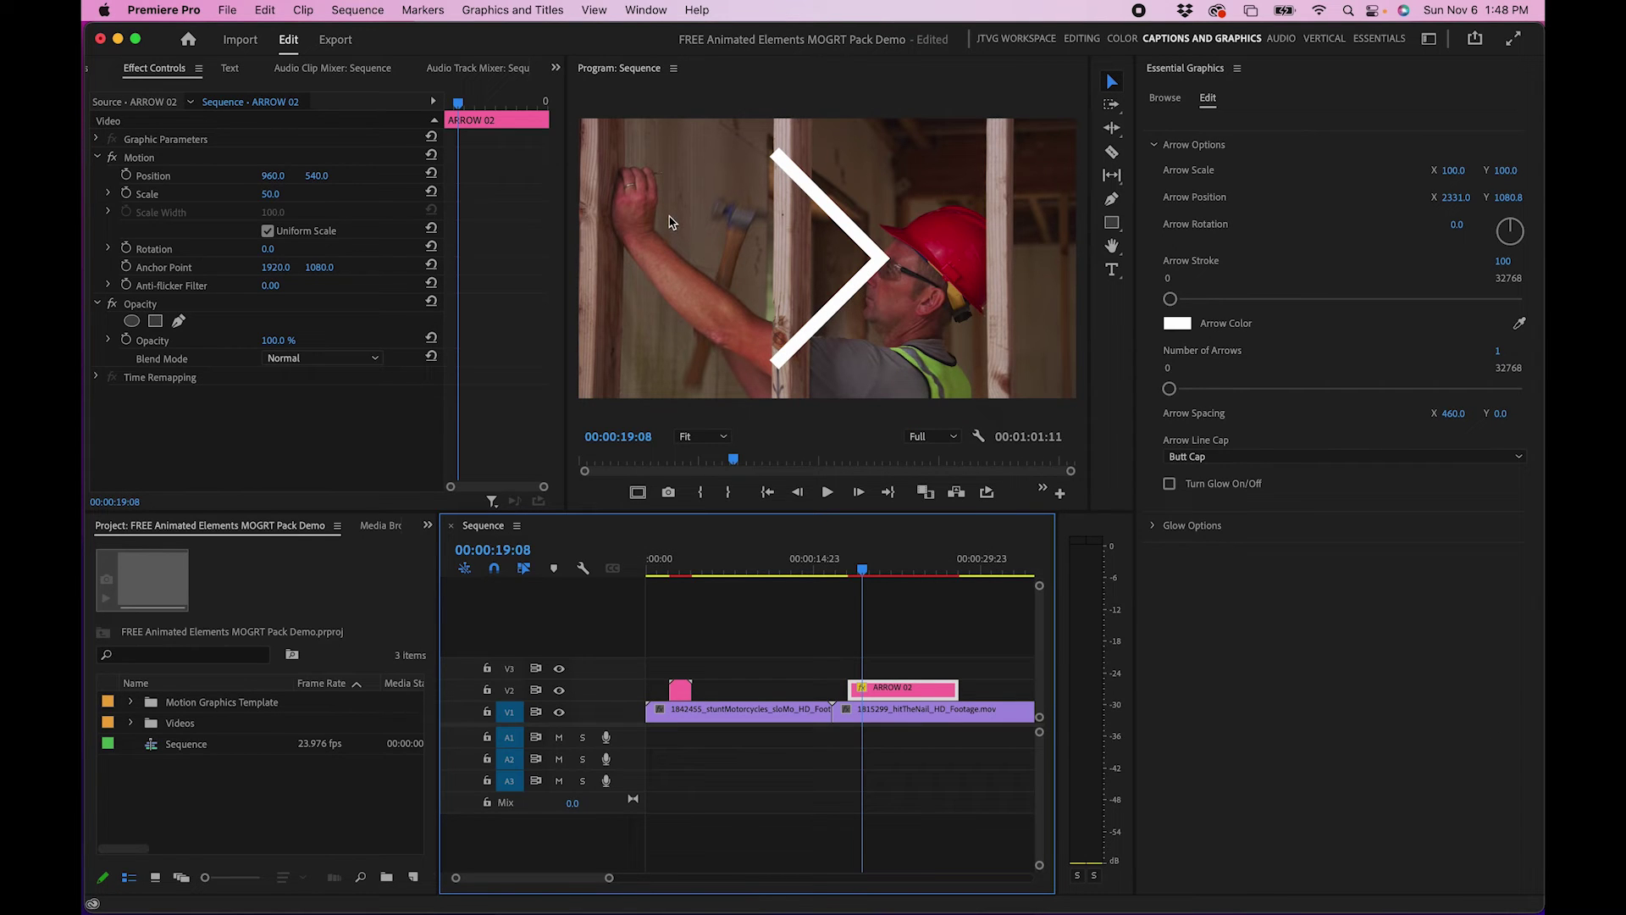
Scale the arrow to 34, rotate it to -153°, and move it onto the worker's hand
{"action": "mouse_move", "coordinate": [1451, 170]}
{"action": "left_mouse_down"}
{"action": "mouse_move", "coordinate": [1399, 171]}
{"action": "mouse_move", "coordinate": [1423, 170]}
{"action": "left_mouse_up"}
{"action": "left_click_drag", "start_coordinate": [1459, 224], "coordinate": [1406, 197]}
{"action": "left_click_drag", "start_coordinate": [1516, 201], "coordinate": [1502, 201]}
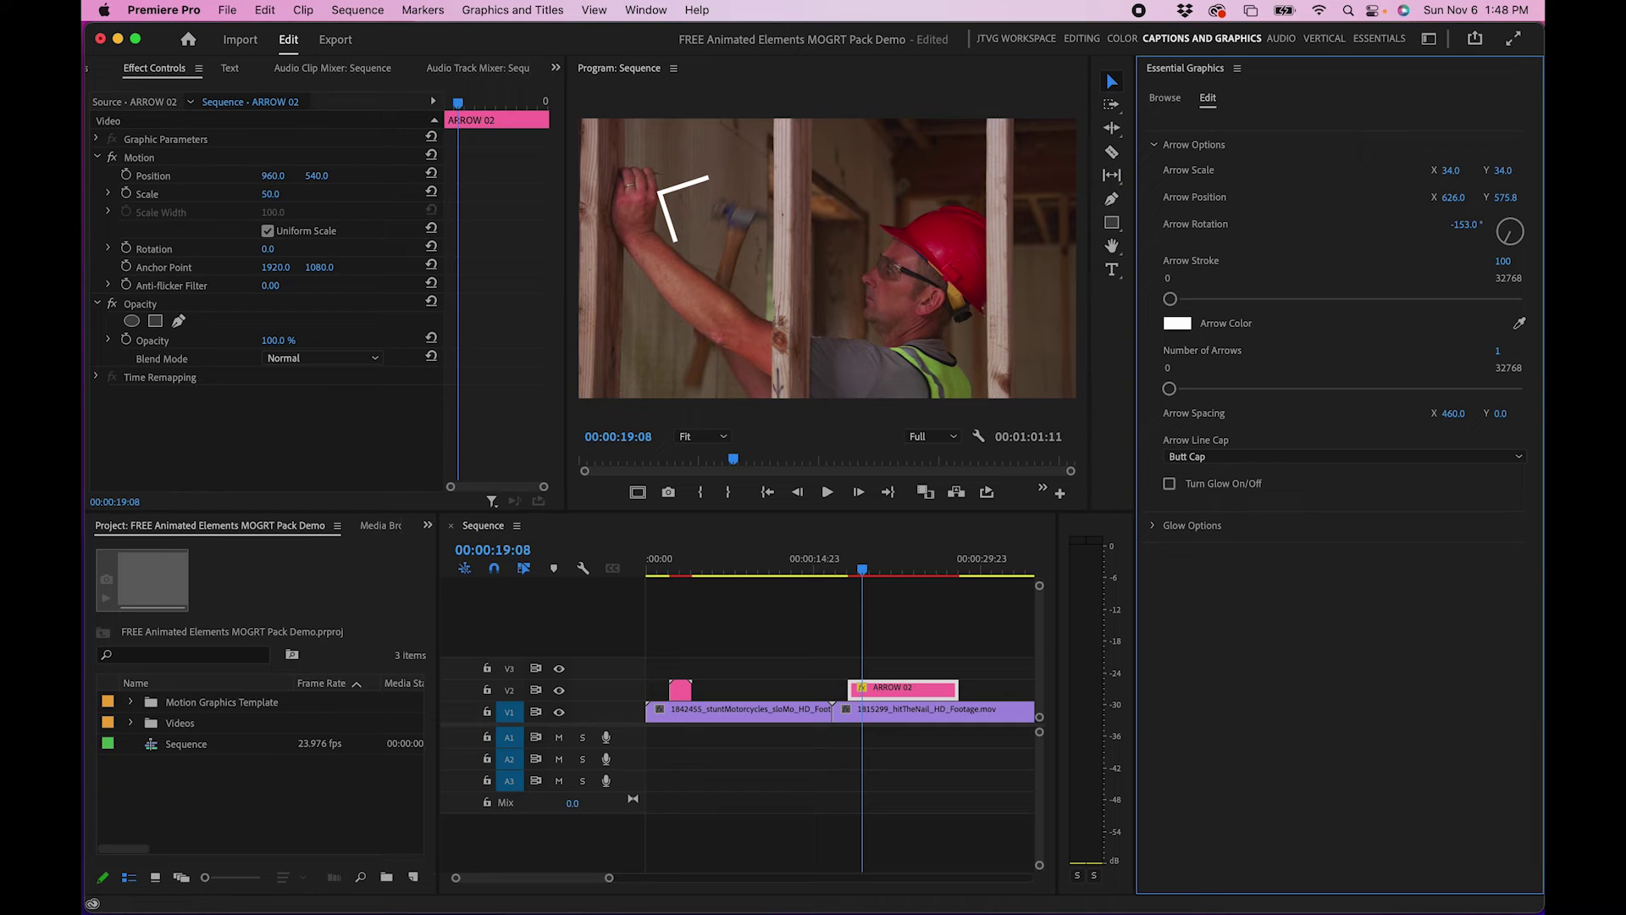
{"action": "left_click", "coordinate": [905, 632]}
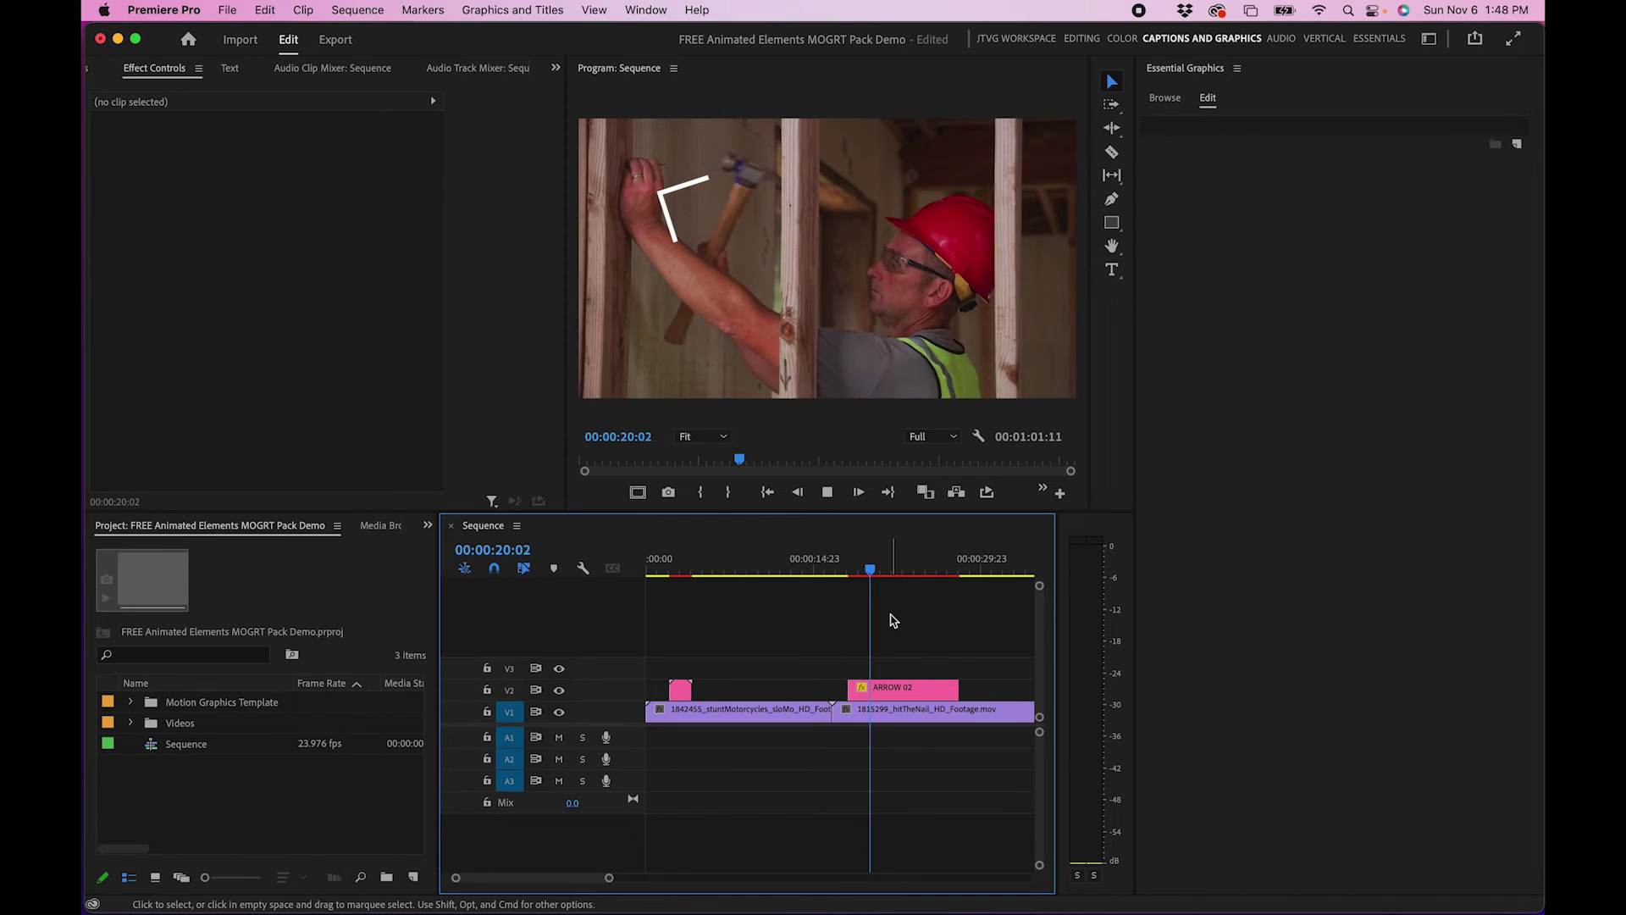
Trim the ARROW 02 clip to under two seconds and play it back from its start
{"action": "key", "text": "space"}
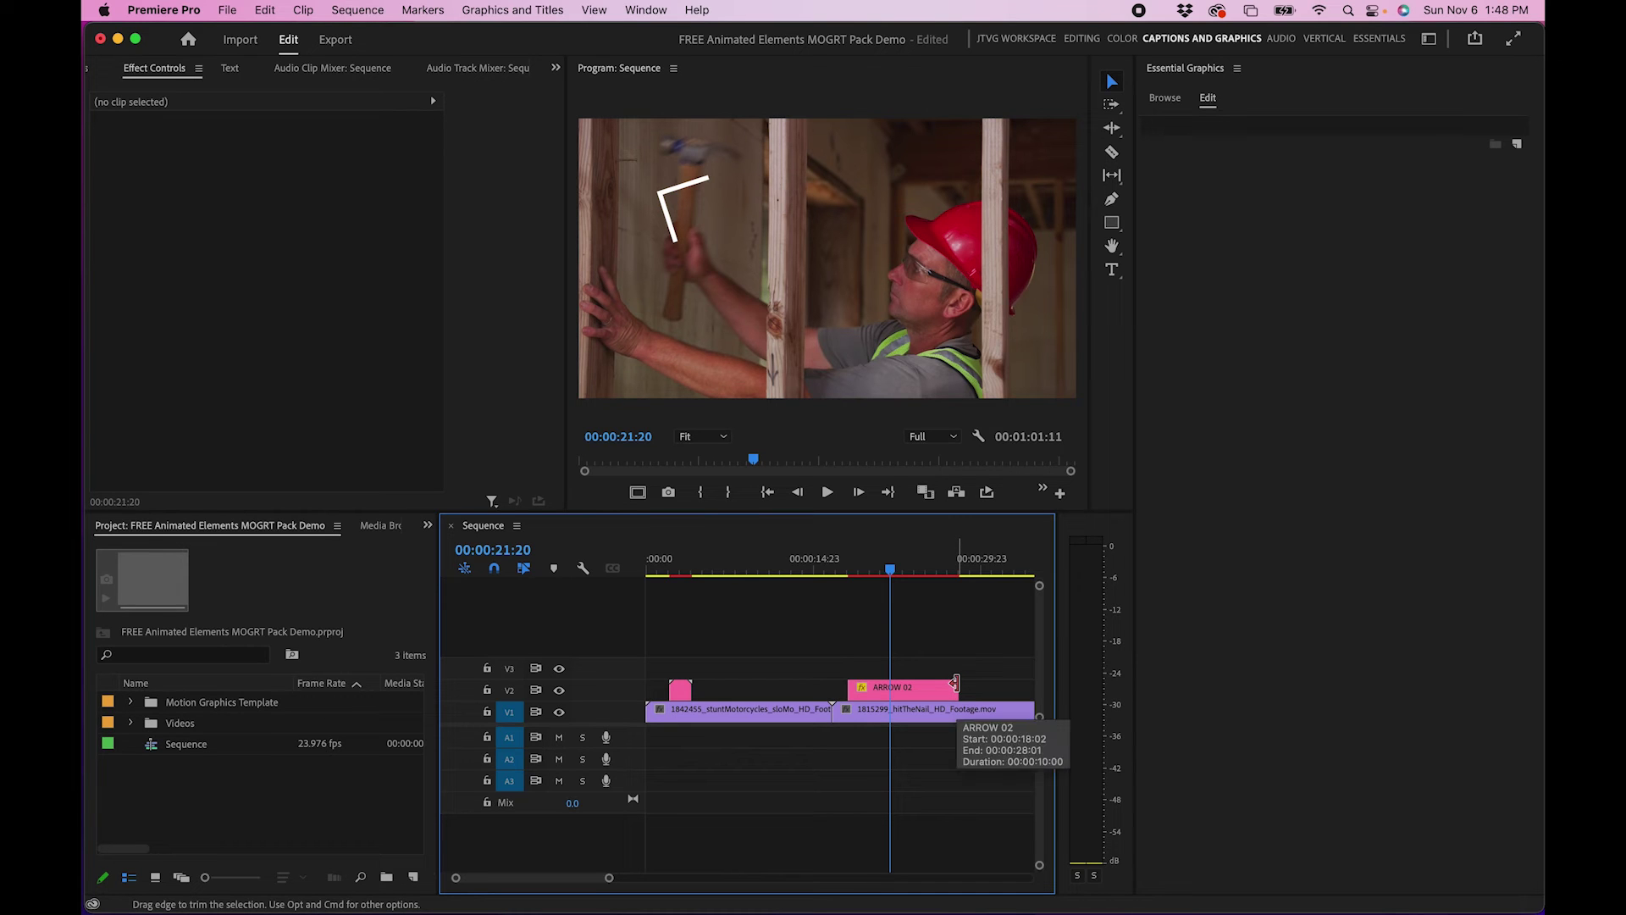
{"action": "left_click_drag", "start_coordinate": [955, 683], "coordinate": [864, 682]}
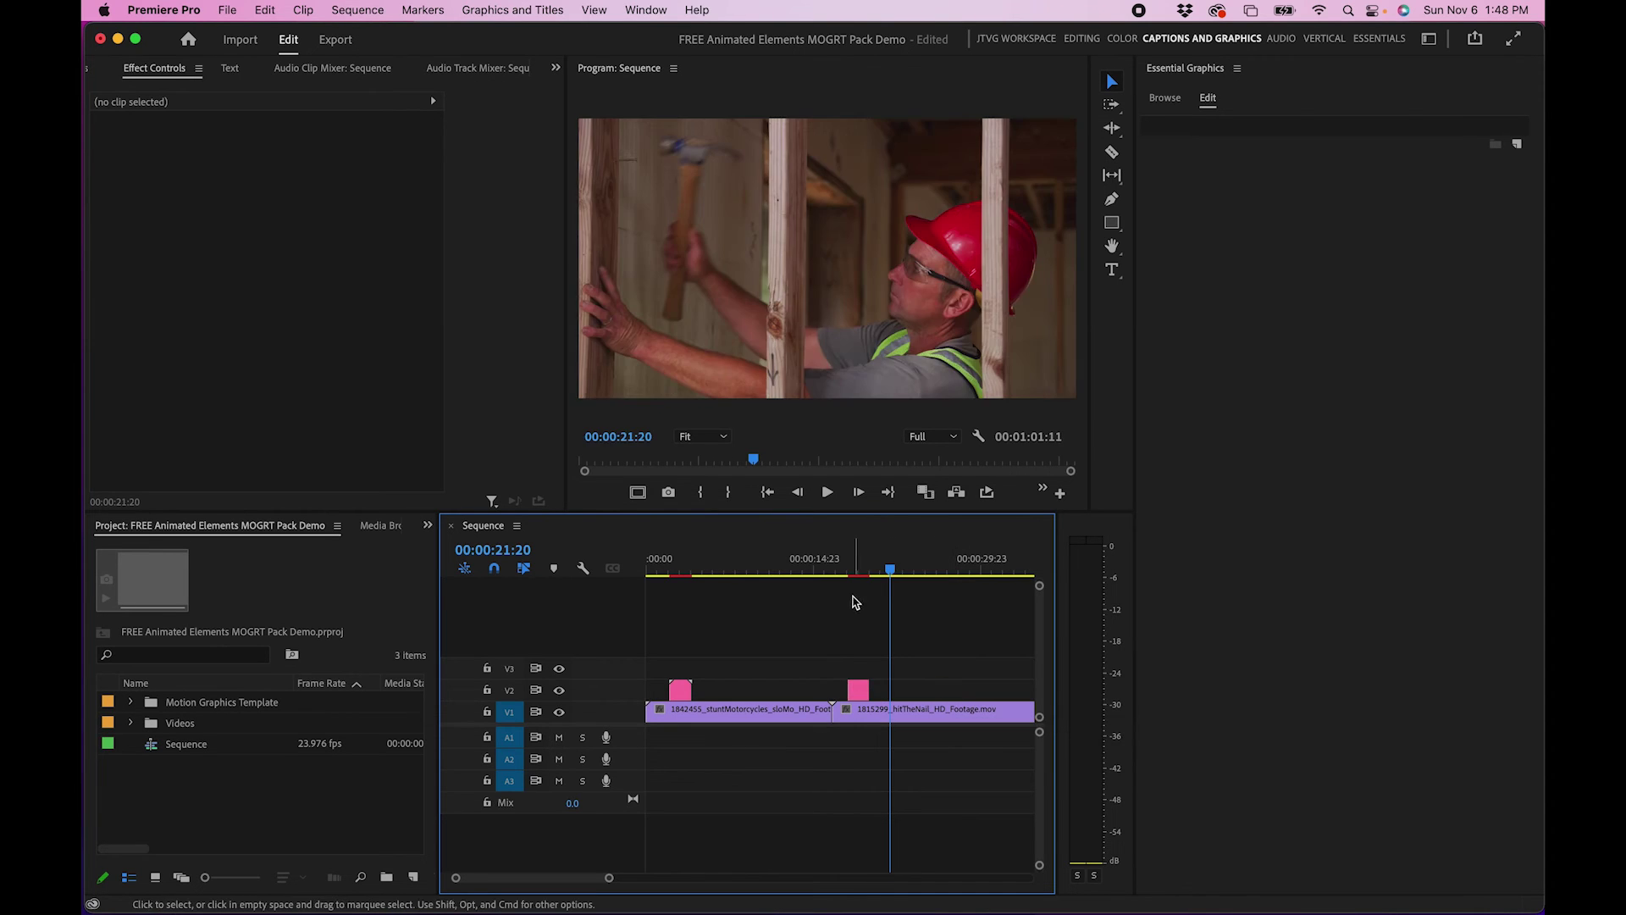
{"action": "left_click", "coordinate": [845, 565]}
{"action": "key", "text": "="}
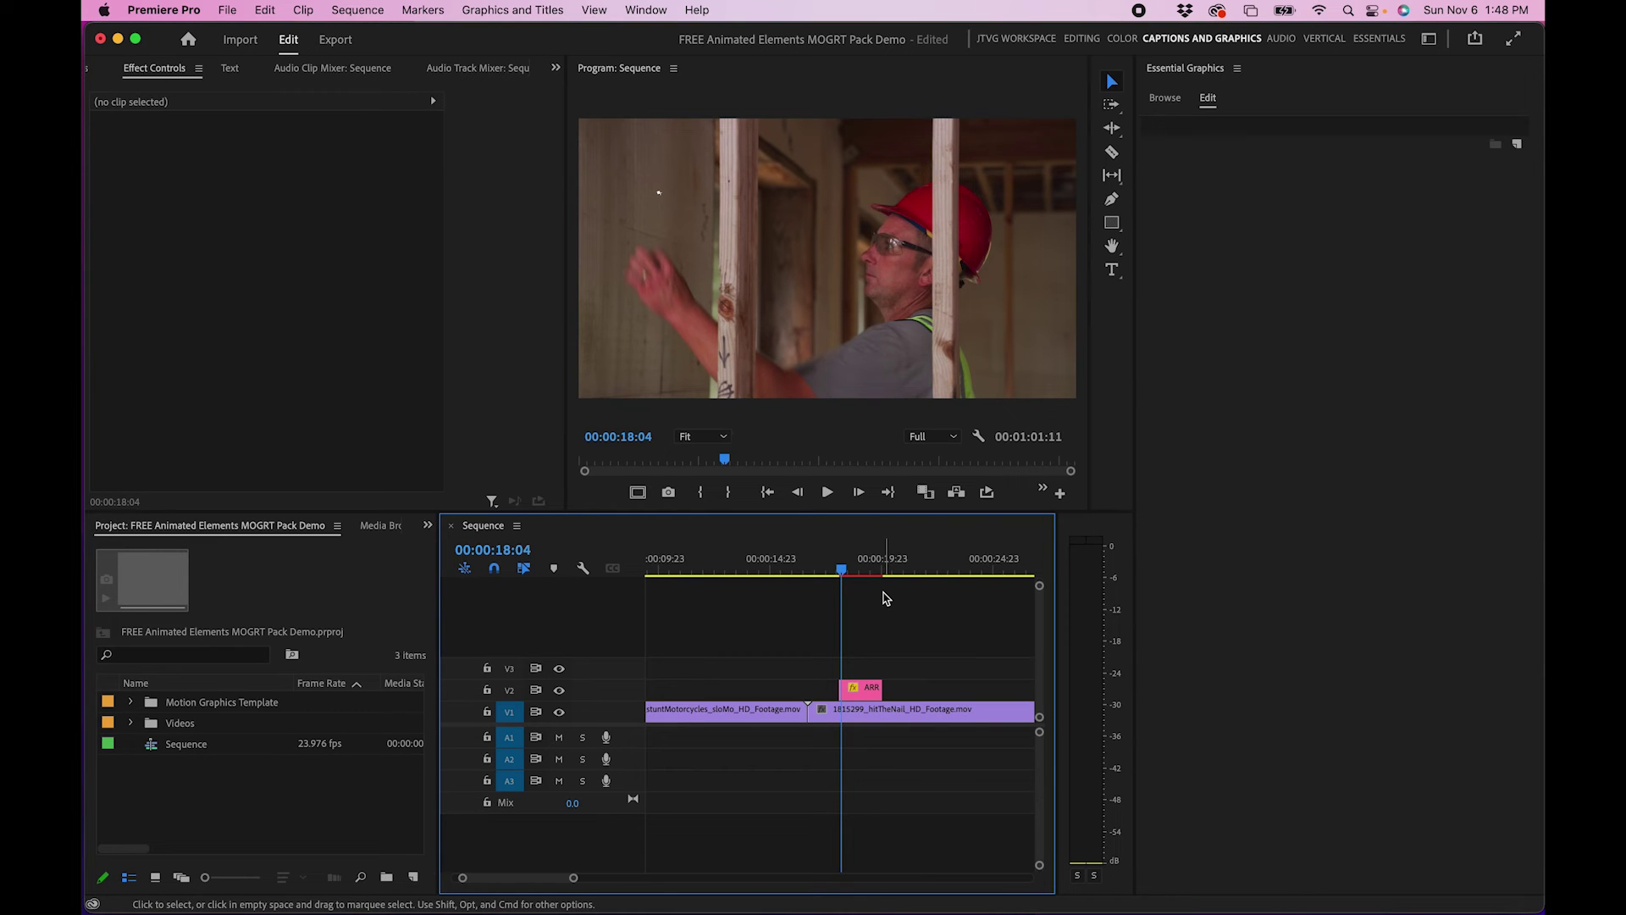
{"action": "key", "text": "space"}
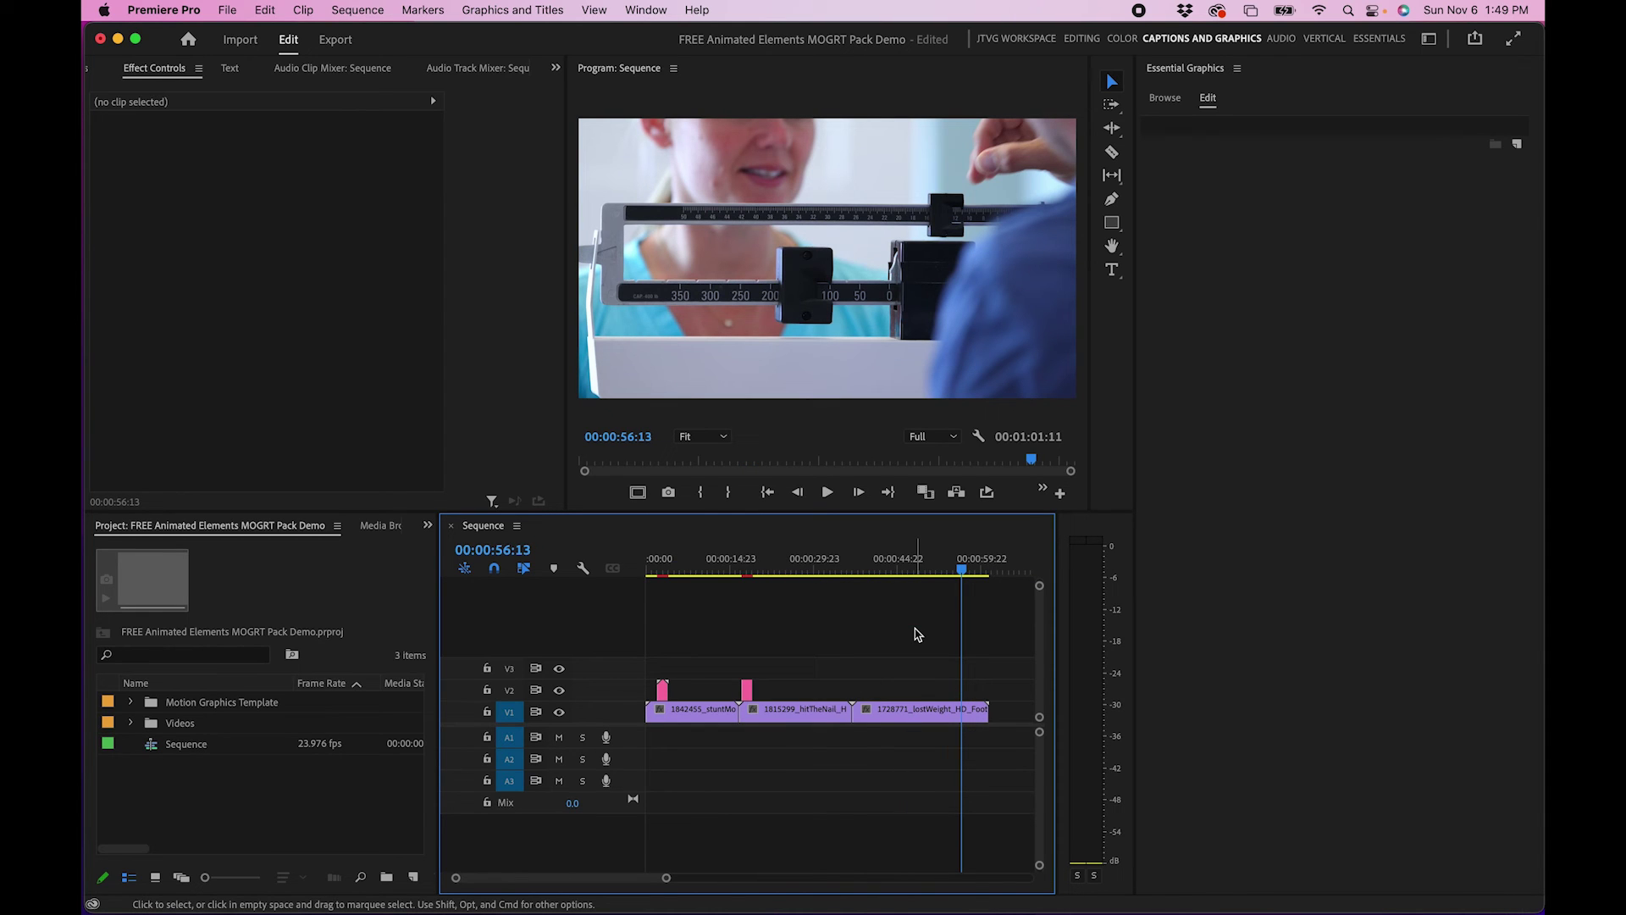
Place BOX 02 on V2 over the scale clip and size it 422×411 around the sliding weight
{"action": "left_click", "coordinate": [1169, 99]}
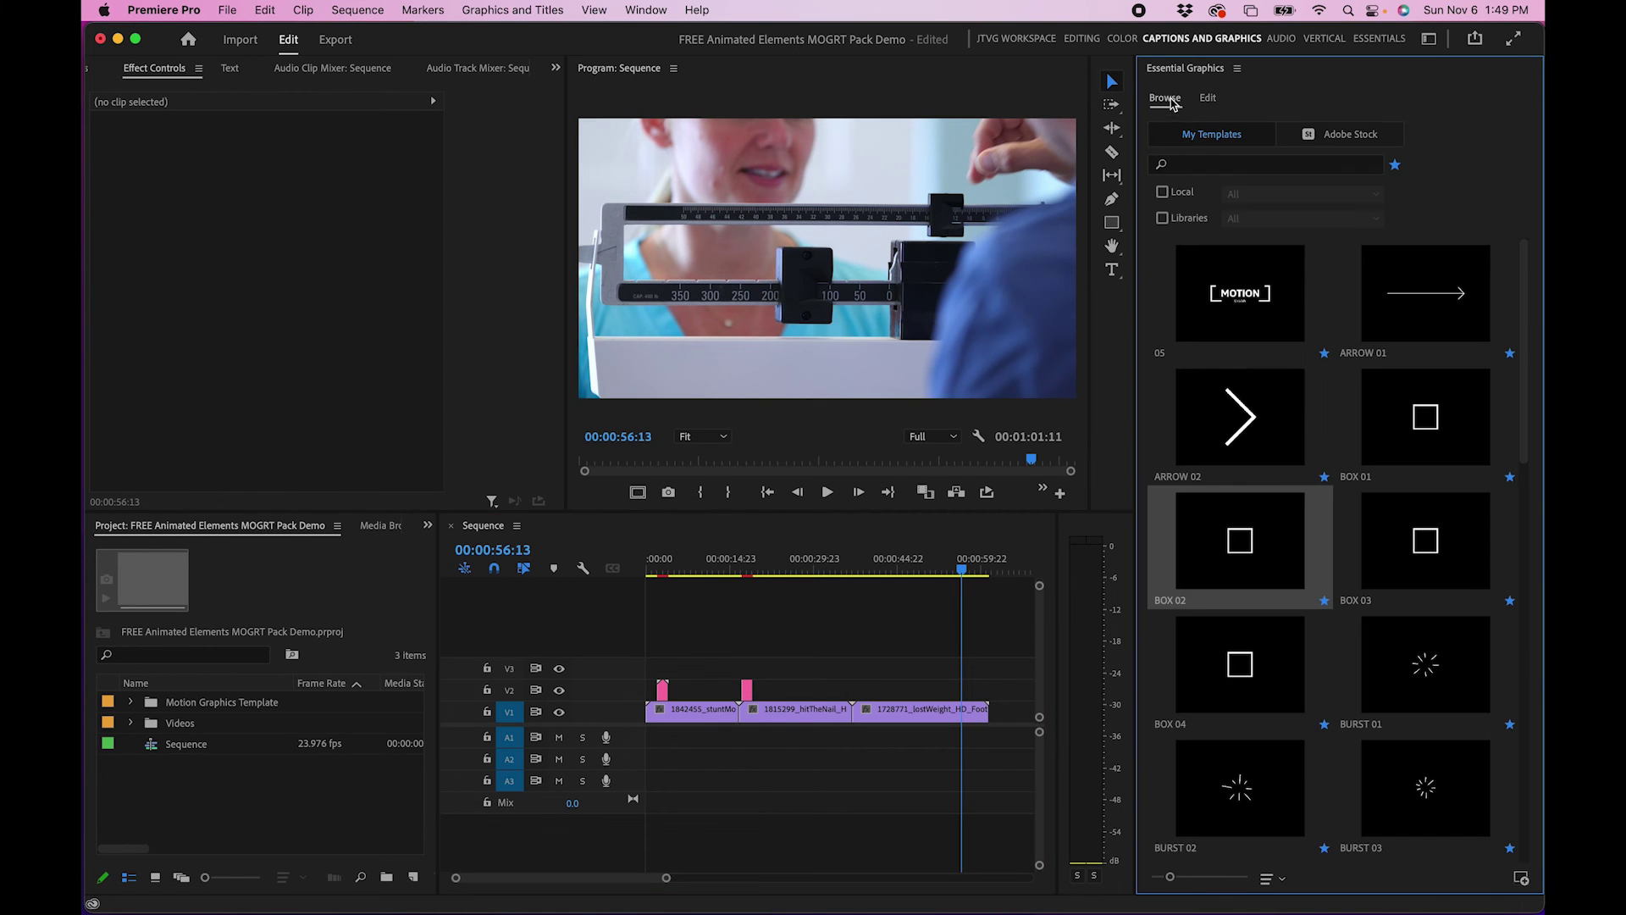
{"action": "left_click_drag", "start_coordinate": [1242, 576], "coordinate": [967, 702]}
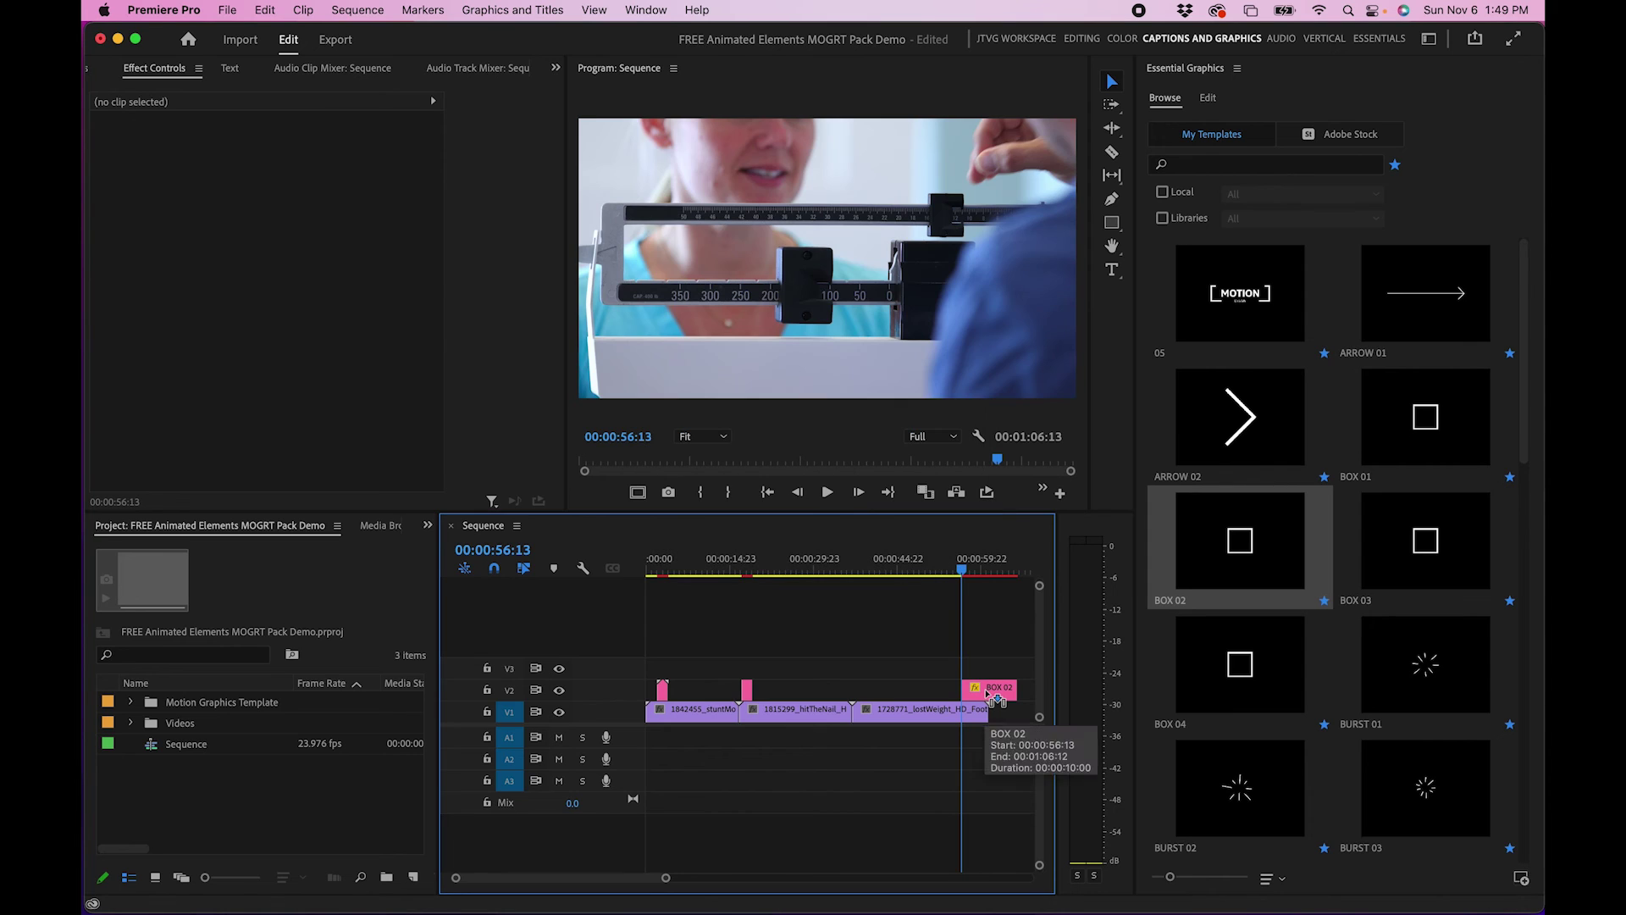
{"action": "key", "text": "space"}
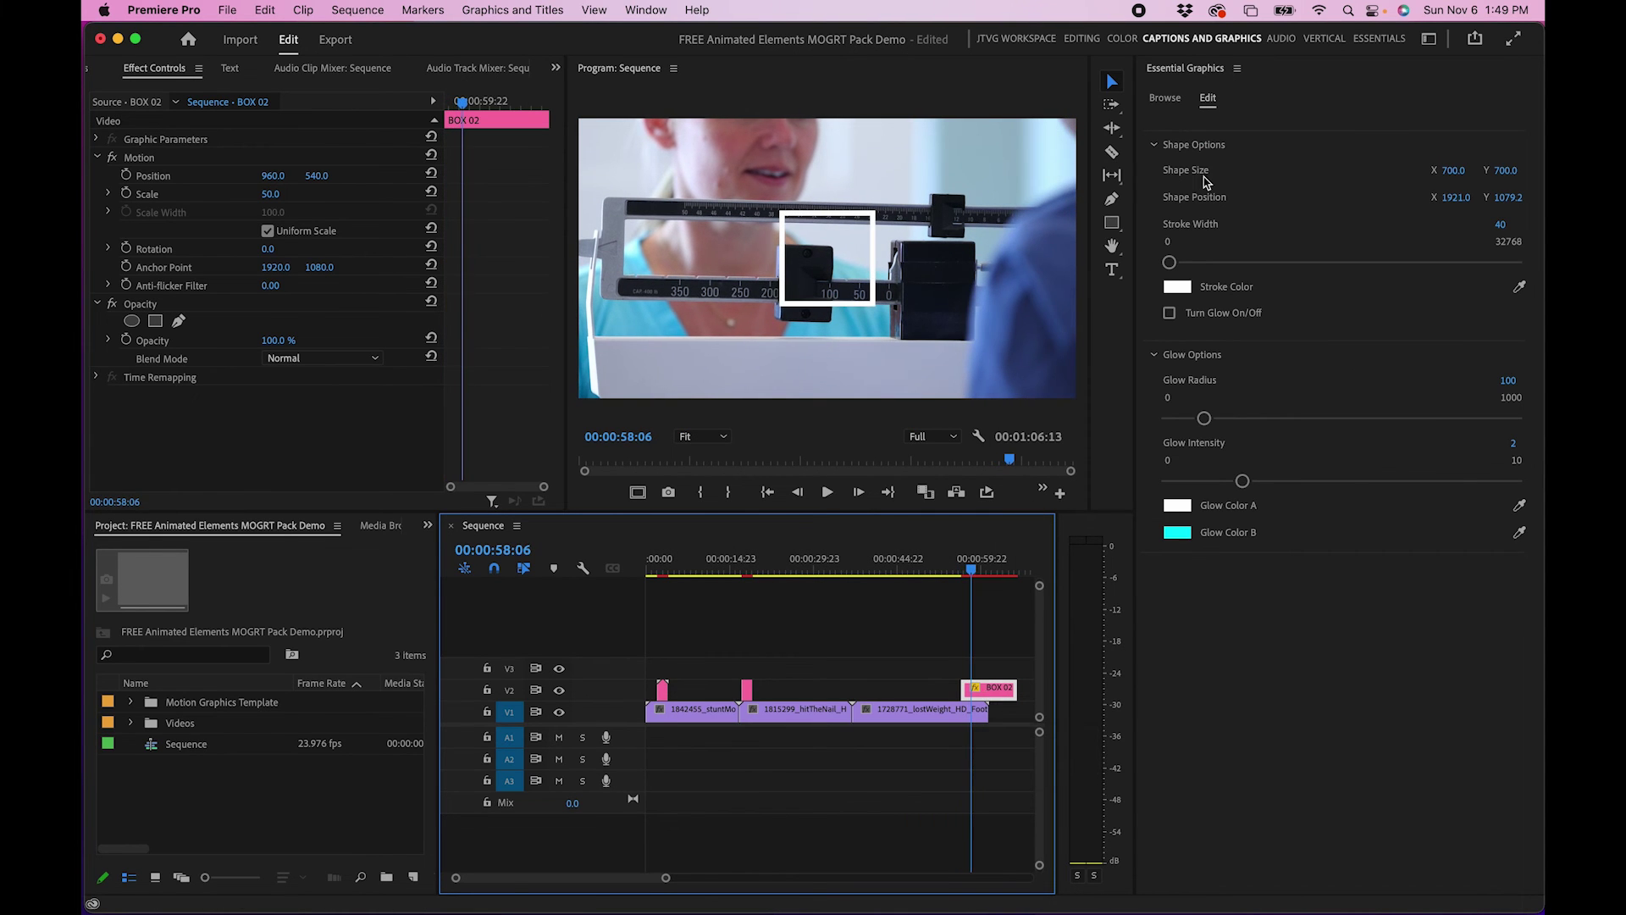
{"action": "left_click_drag", "start_coordinate": [1468, 171], "coordinate": [1609, 171]}
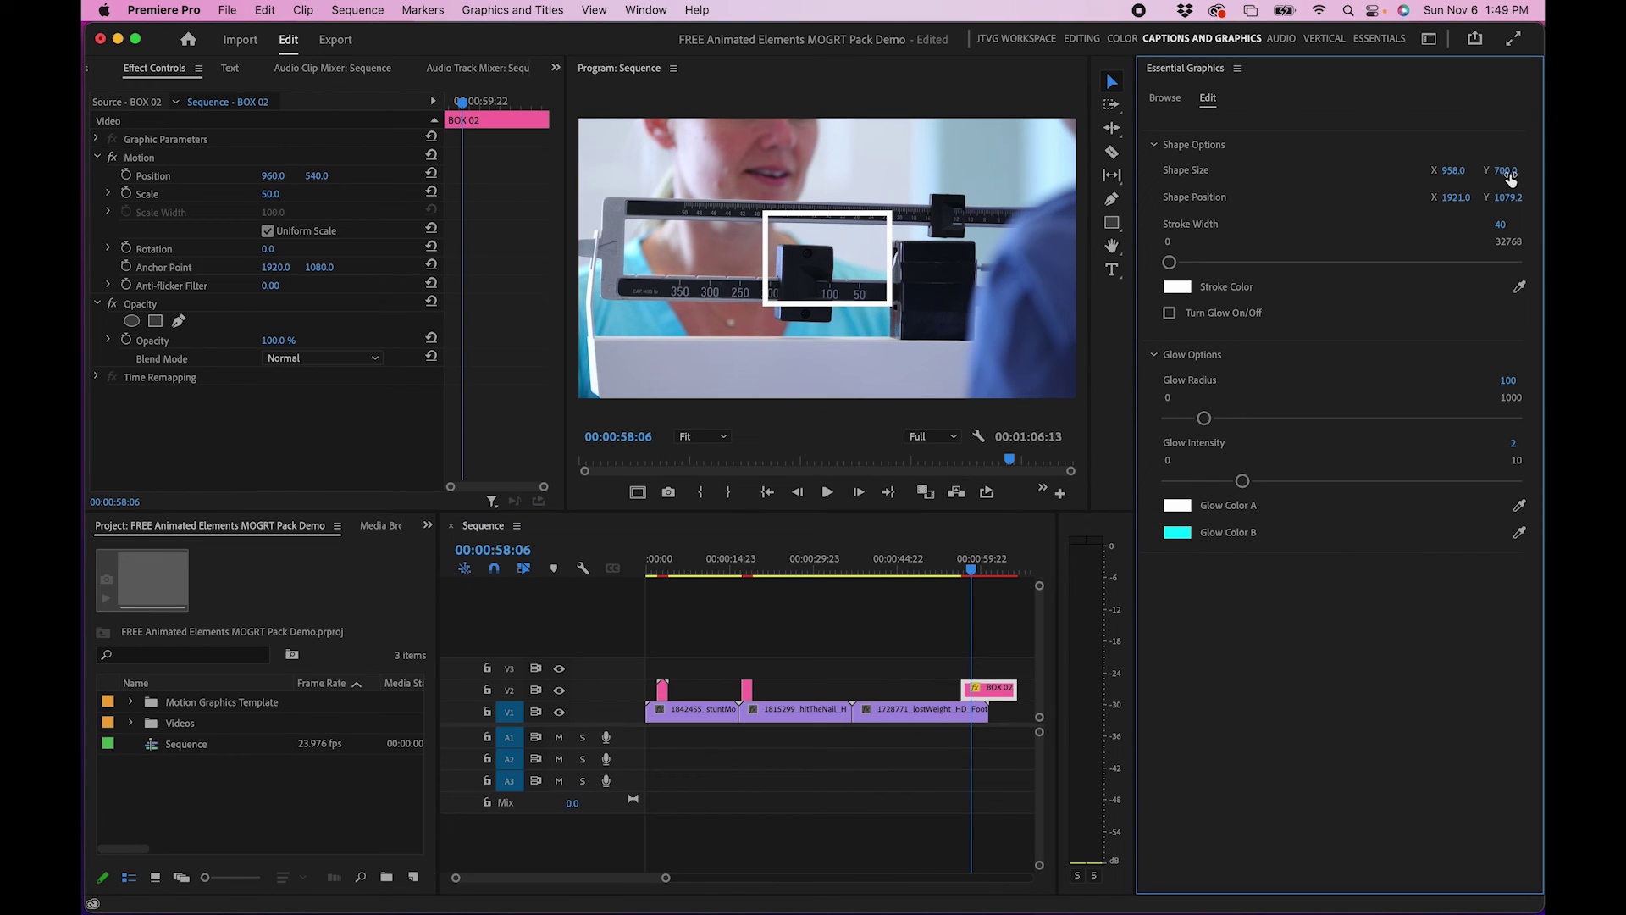
{"action": "left_click_drag", "start_coordinate": [1510, 173], "coordinate": [1460, 197]}
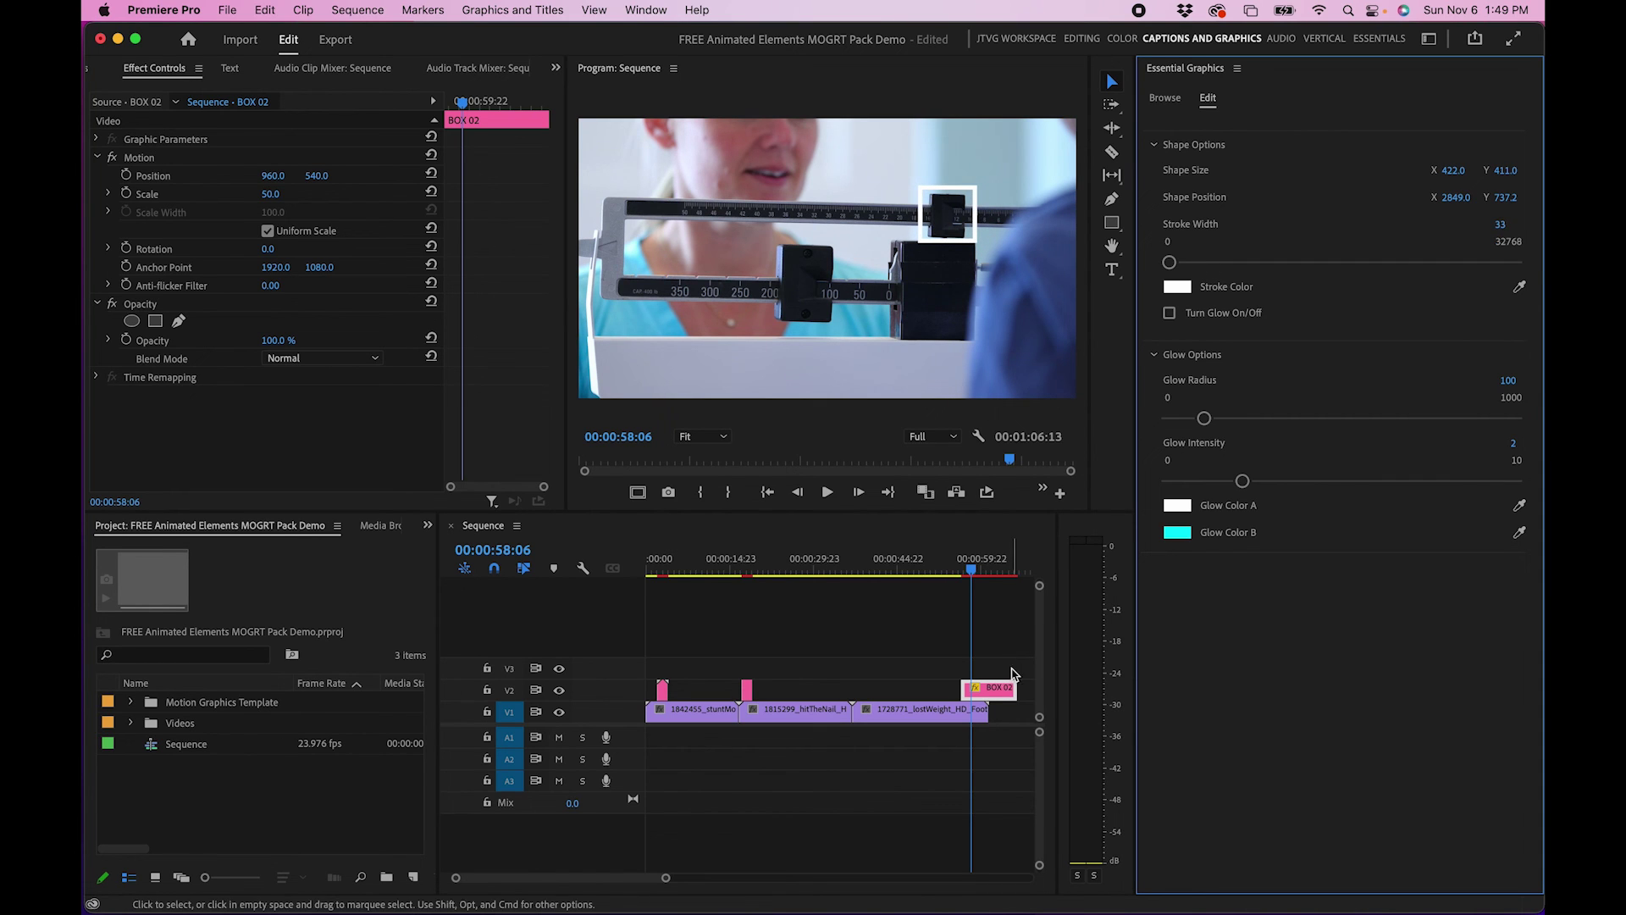
Trim the BOX 02 clip shorter and play back the box overlay from its start
{"action": "left_click_drag", "start_coordinate": [1014, 686], "coordinate": [965, 685]}
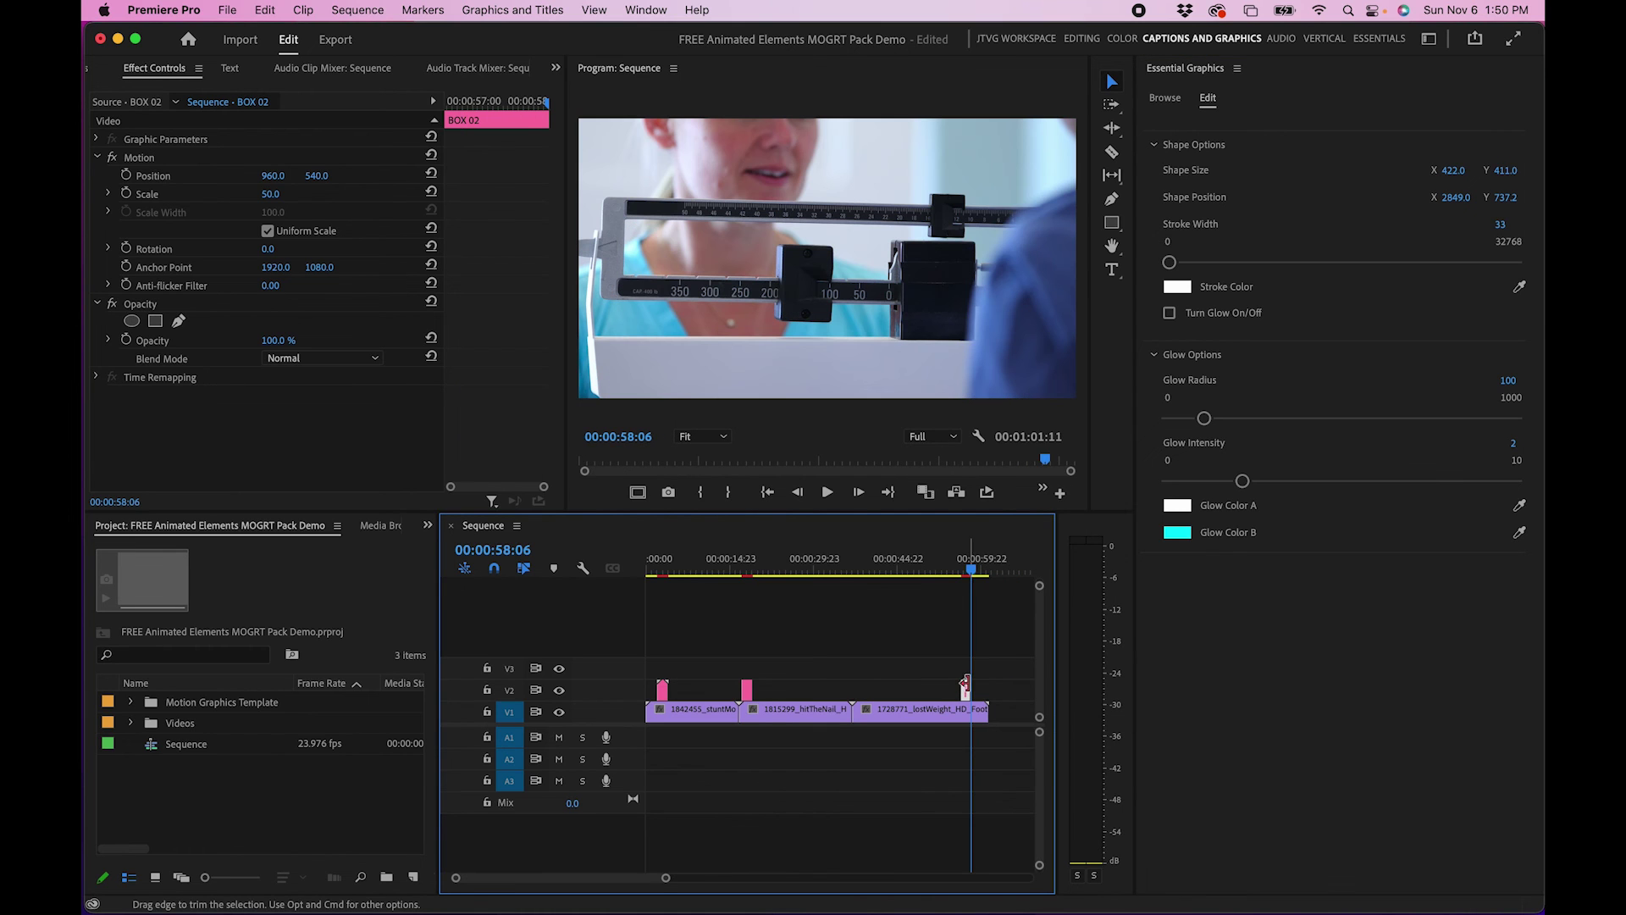
{"action": "left_click", "coordinate": [965, 574]}
{"action": "key", "text": "space"}
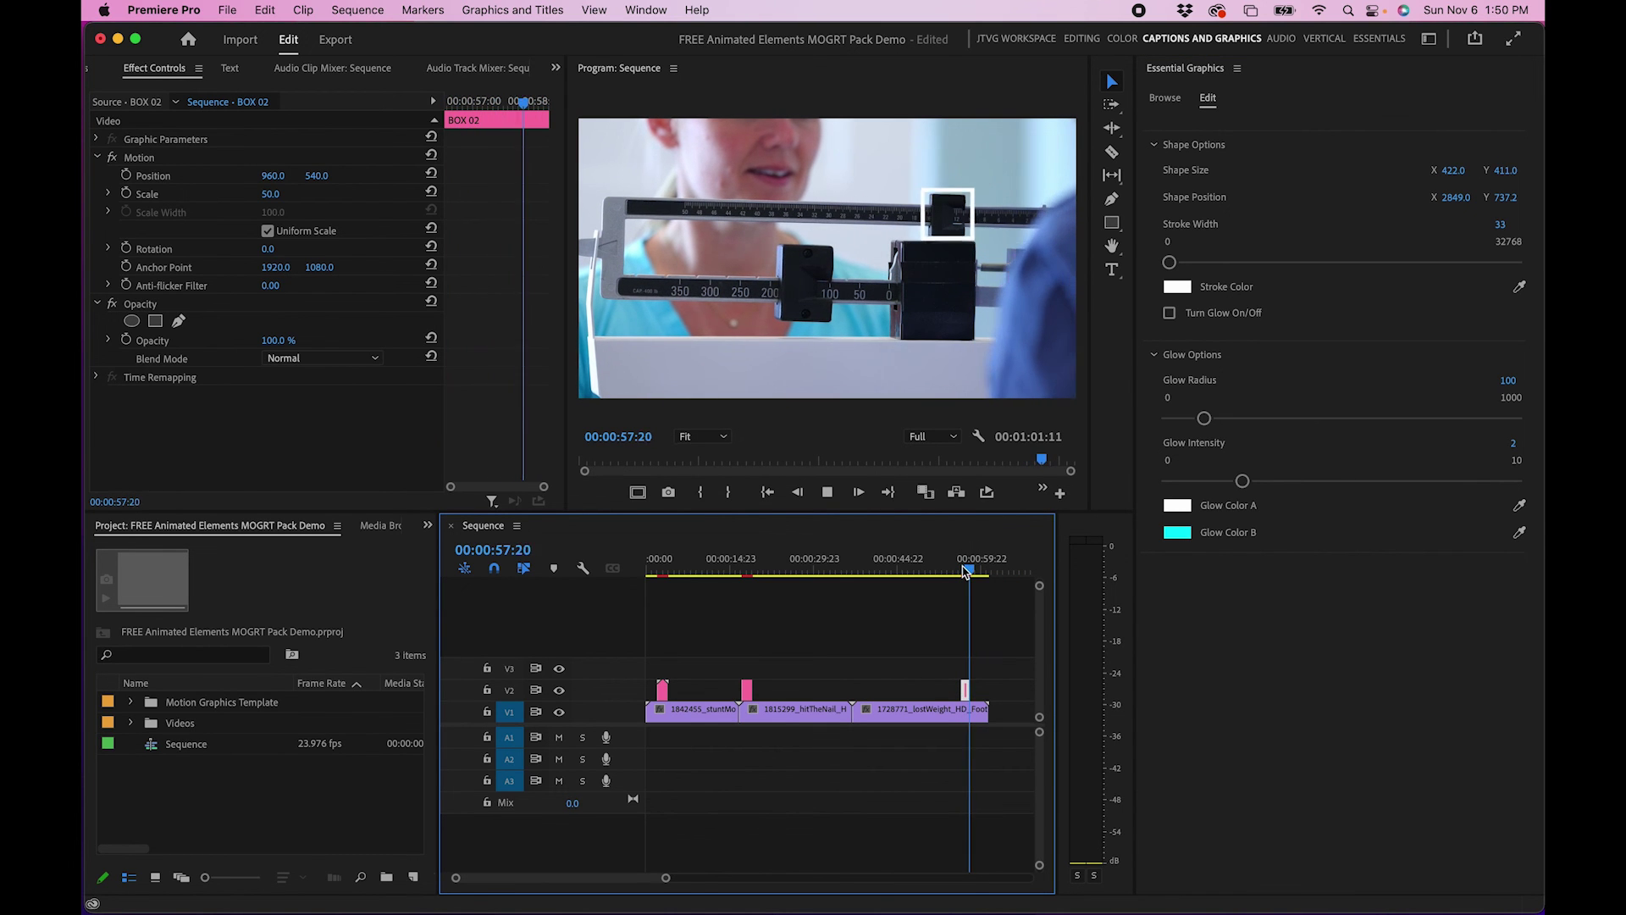